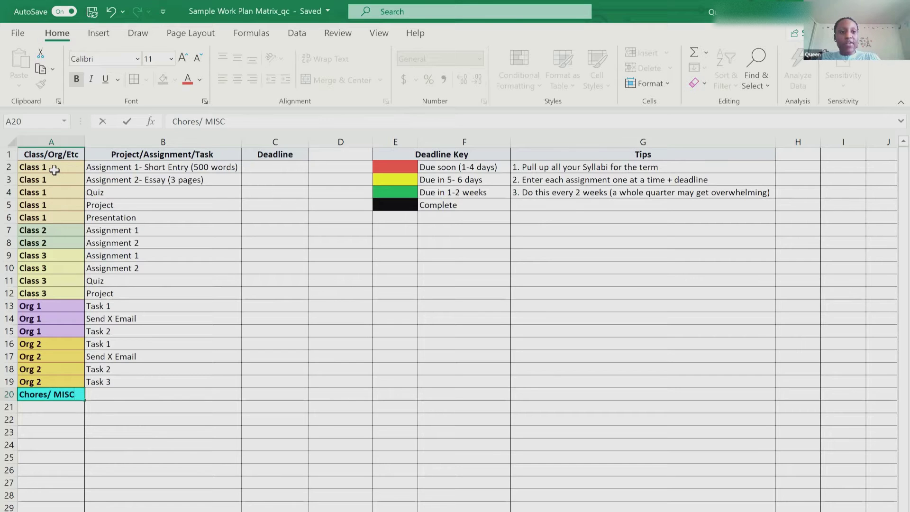
# - Relabel the first Class 1 entry in A2 as "Class 1 - Biology" and fill it down through A6
pyautogui.click(53, 169)
pyautogui.click(53, 230)
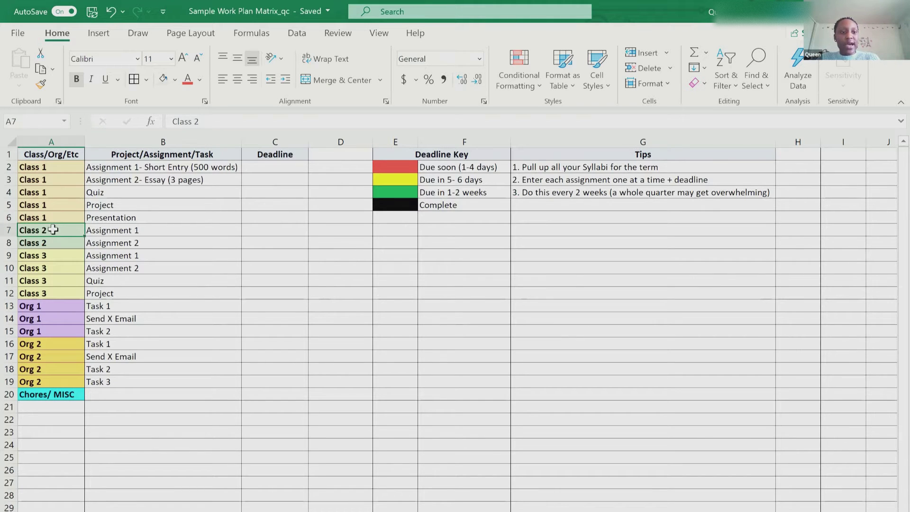
pyautogui.doubleClick(57, 168)
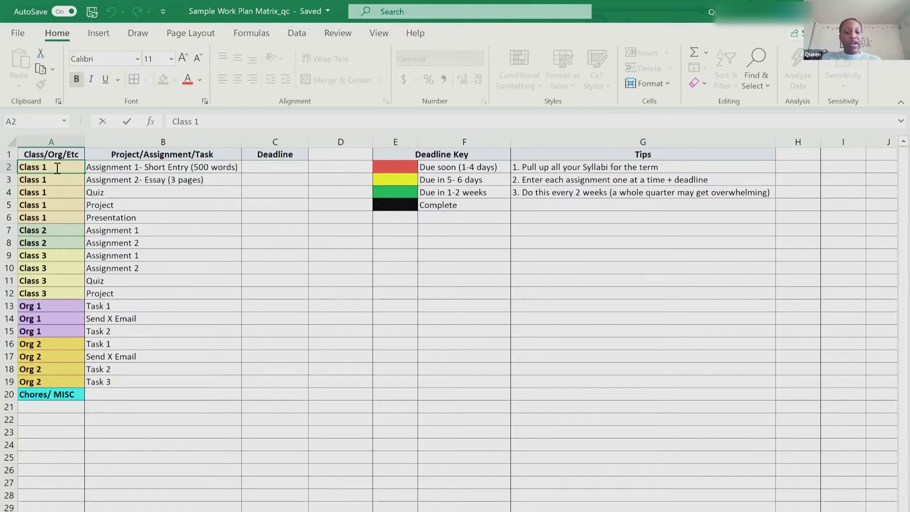
pyautogui.write('- bl')
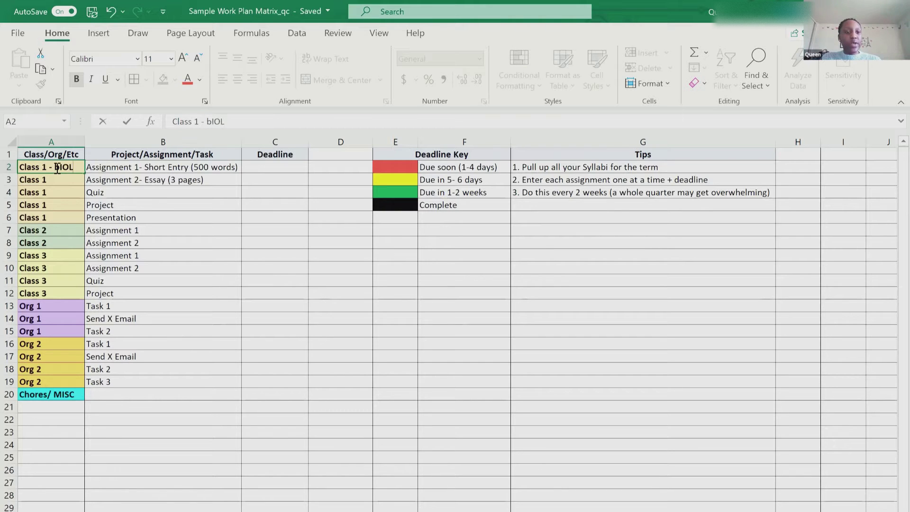
pyautogui.press('BackSpace')
pyautogui.press('BackSpace')
pyautogui.write('BI')
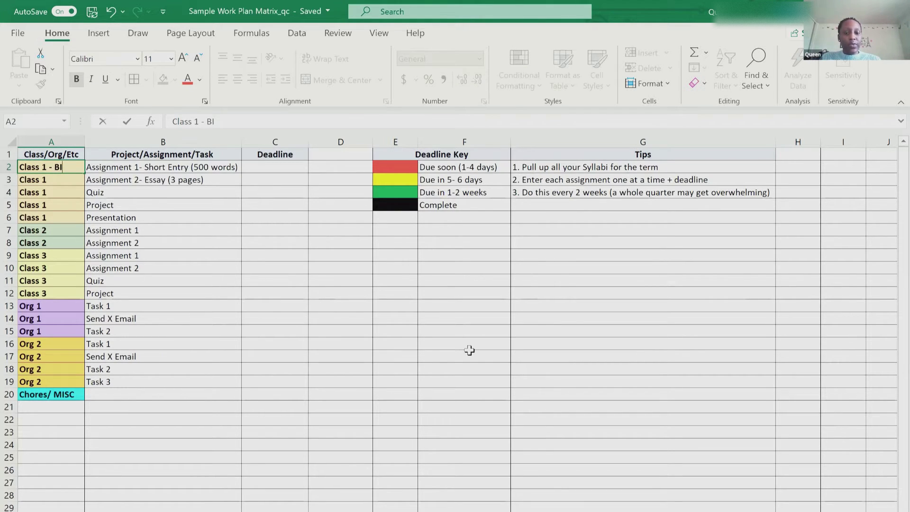
pyautogui.press('BackSpace')
pyautogui.write('iology')
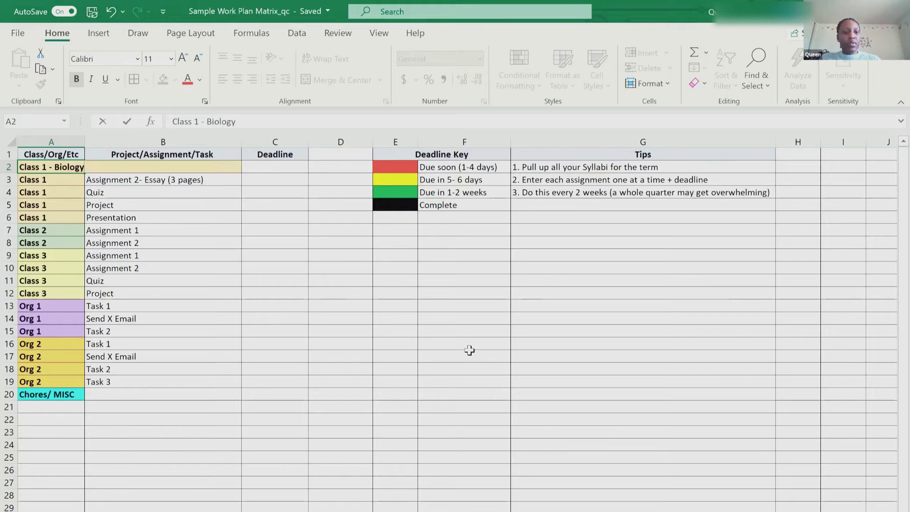
pyautogui.hotkey('ctrl', 'Return')
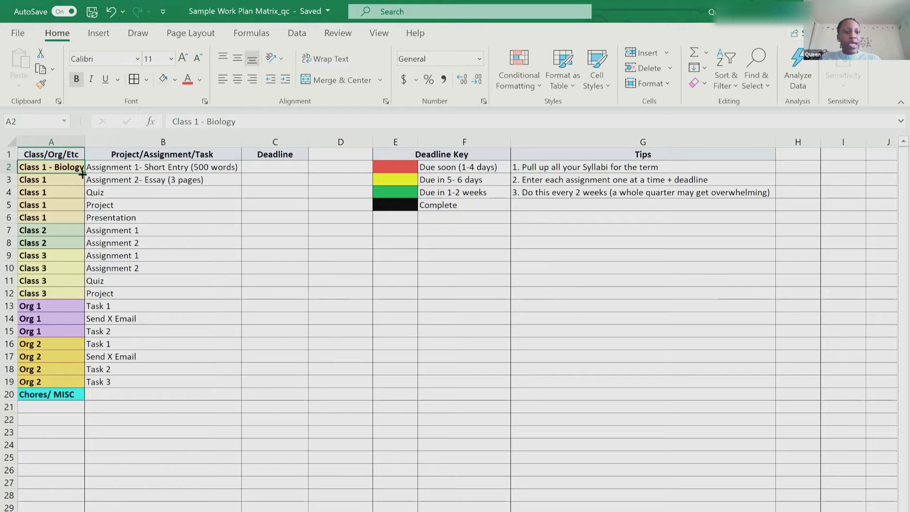
pyautogui.moveTo(78, 188); pyautogui.dragTo(78, 219)
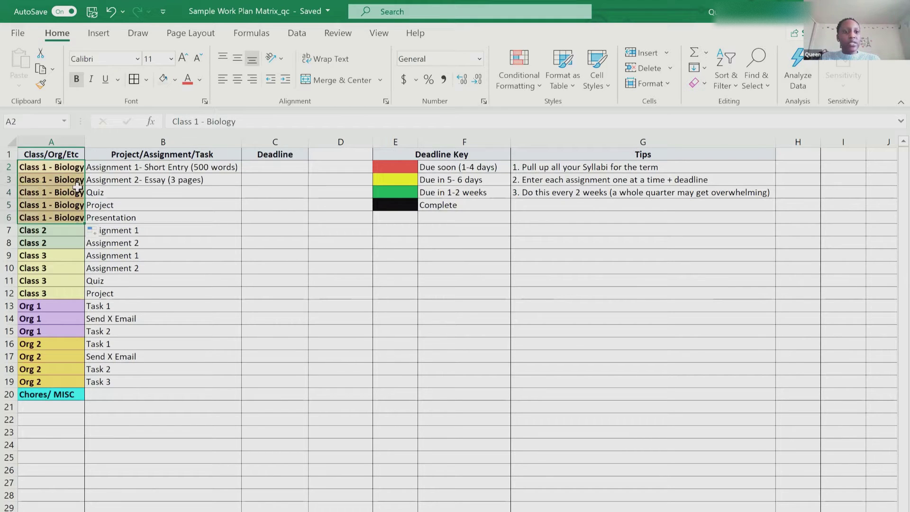
pyautogui.click(231, 204)
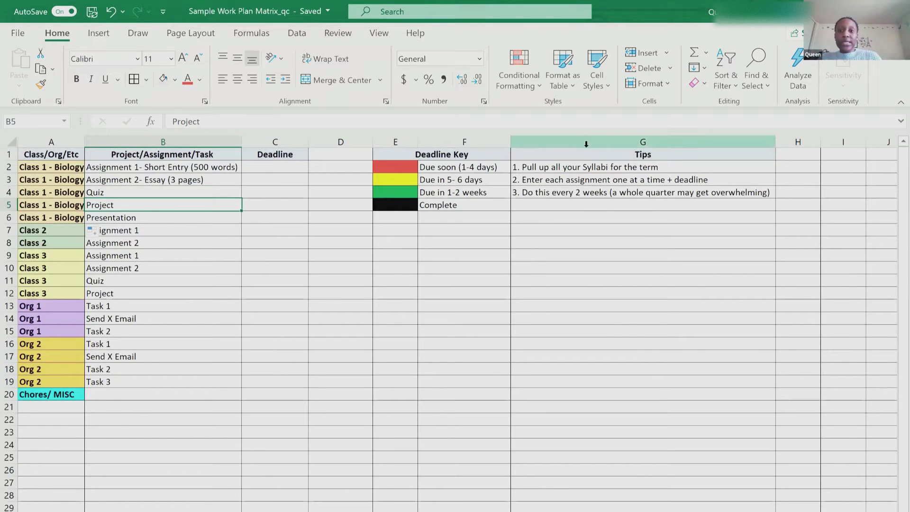
pyautogui.click(586, 170)
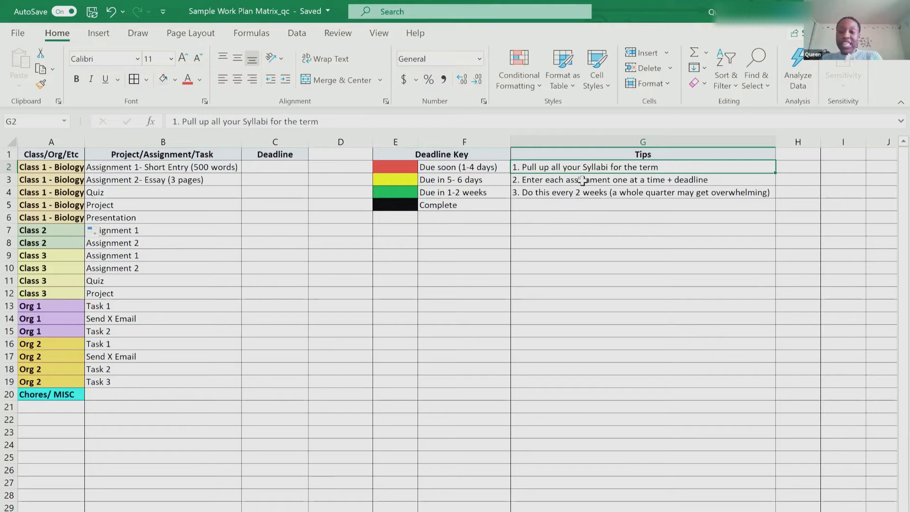
pyautogui.click(583, 180)
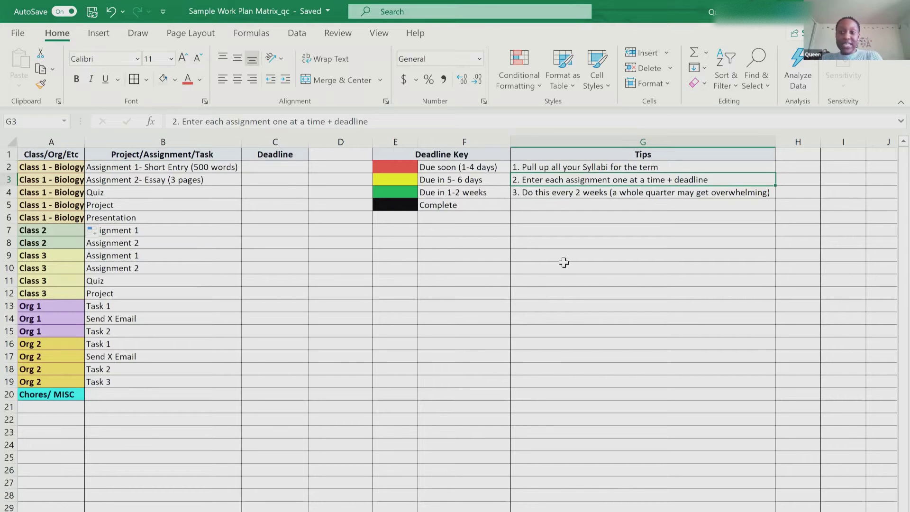
pyautogui.click(557, 201)
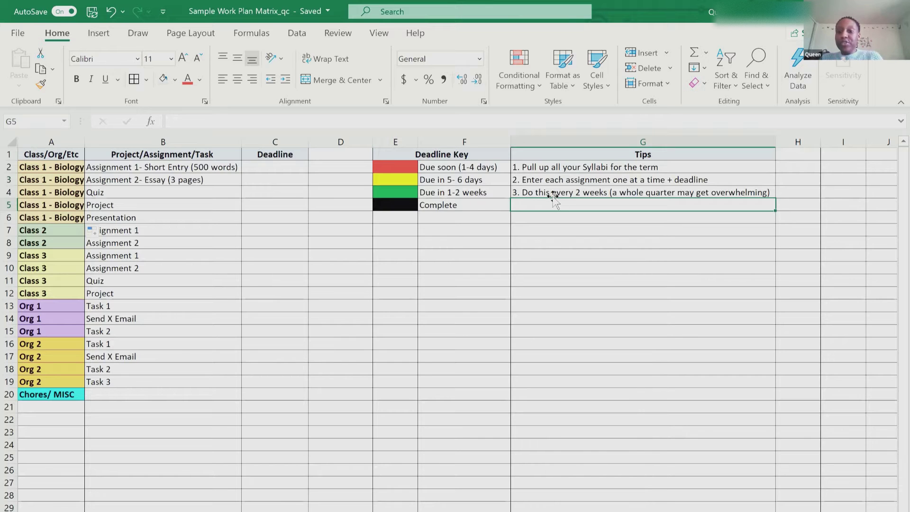
pyautogui.click(547, 192)
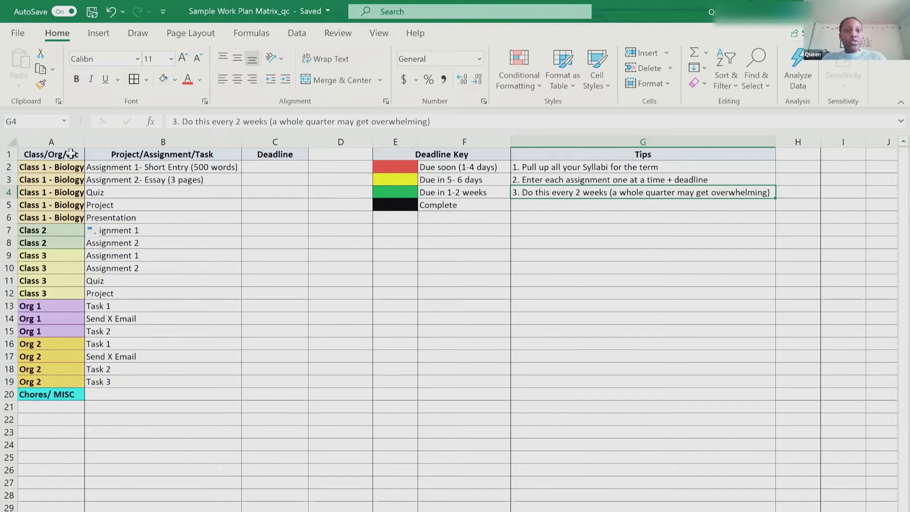
pyautogui.moveTo(66, 166); pyautogui.dragTo(65, 204)
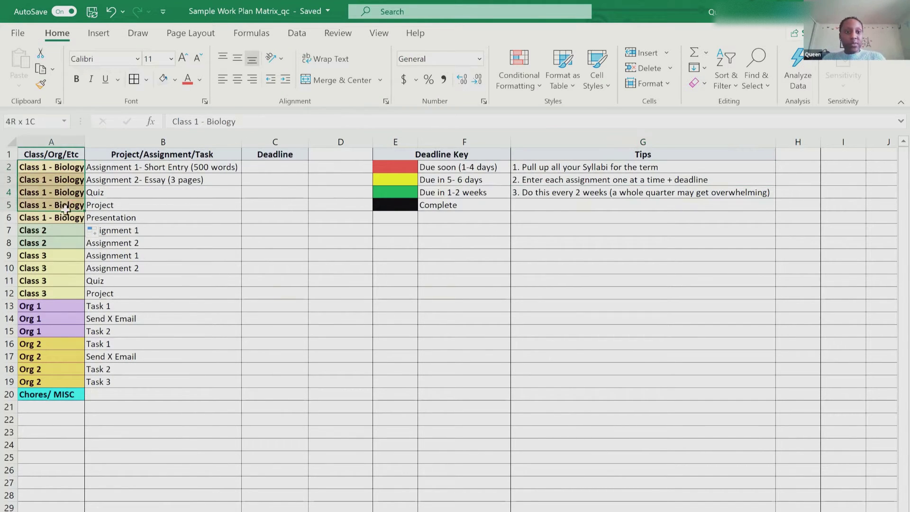
# - Change the Class 2 label in A7 to "Class 2- Dance" and copy it down to A8
pyautogui.doubleClick(64, 231)
pyautogui.write('- Dance')
pyautogui.press('Return')
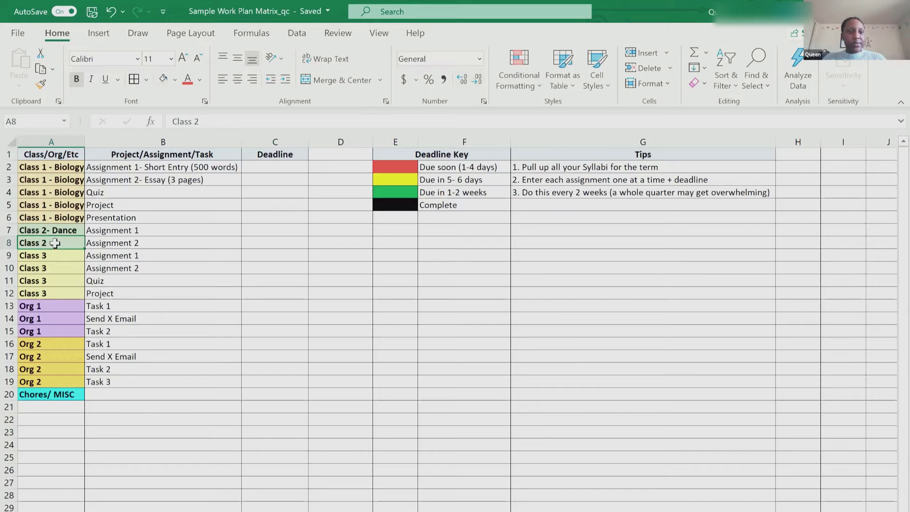
pyautogui.click(75, 231)
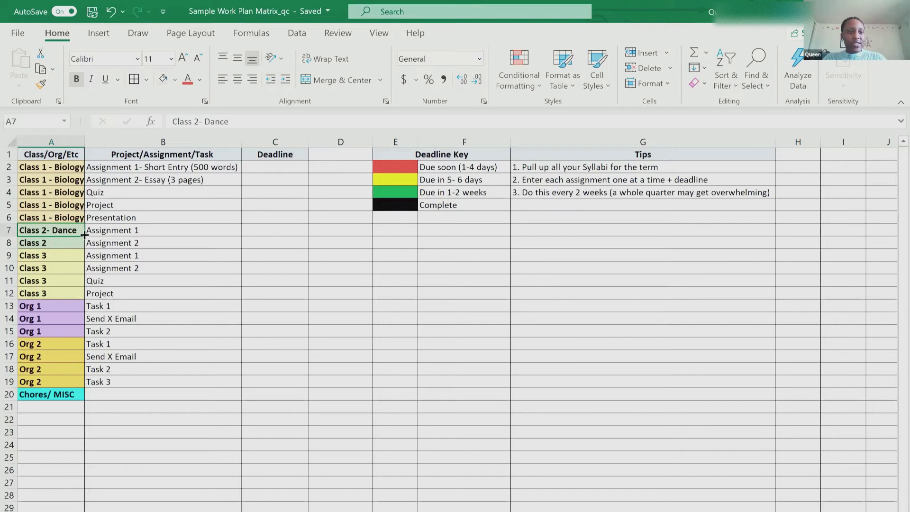
pyautogui.moveTo(85, 235); pyautogui.dragTo(84, 244)
# - Rename the Class 3 label in A9 to "Class 3- Ochem" and fill it down through A12
pyautogui.click(69, 256)
pyautogui.doubleClick(69, 257)
pyautogui.write('- O')
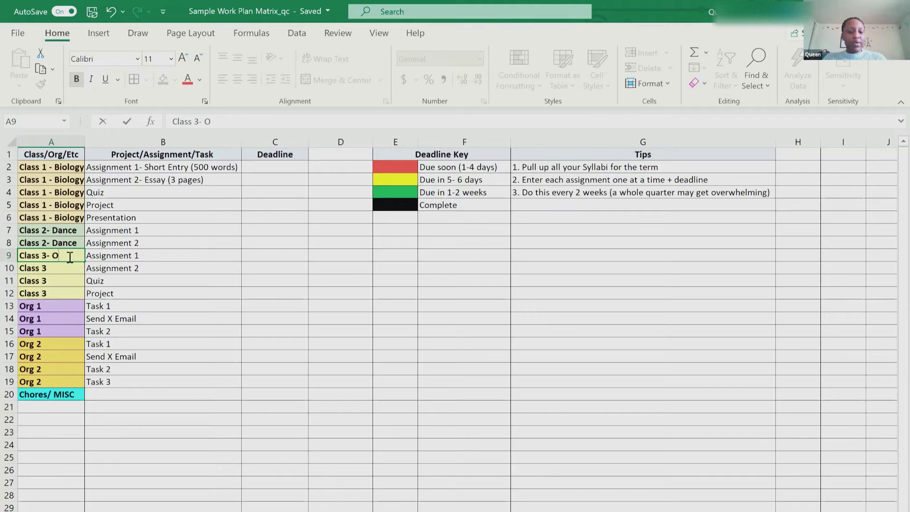
pyautogui.write('chem')
pyautogui.click(72, 284)
pyautogui.click(69, 256)
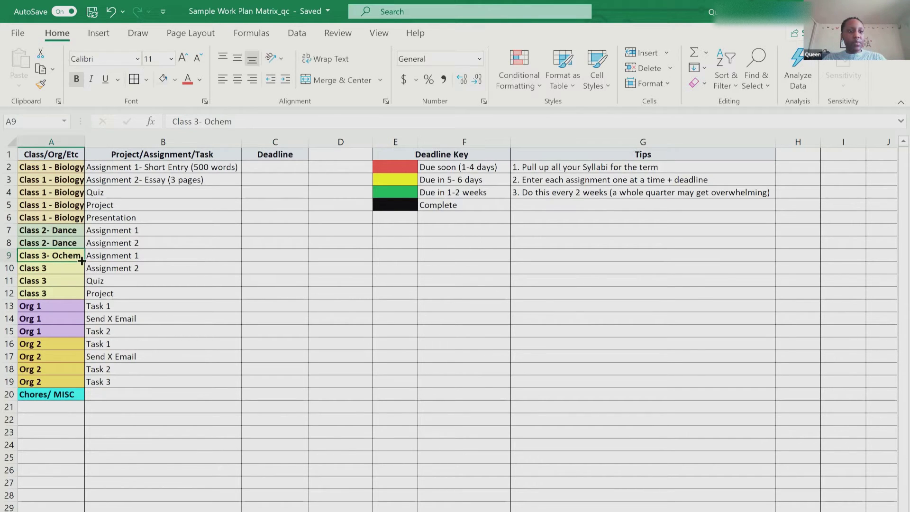
pyautogui.moveTo(81, 266); pyautogui.dragTo(76, 296)
pyautogui.click(59, 307)
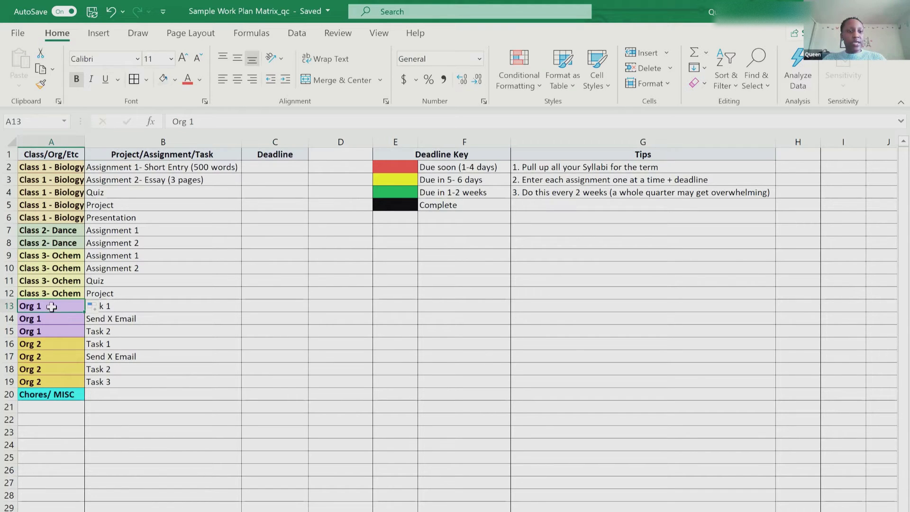
pyautogui.doubleClick(53, 308)
pyautogui.write('-')
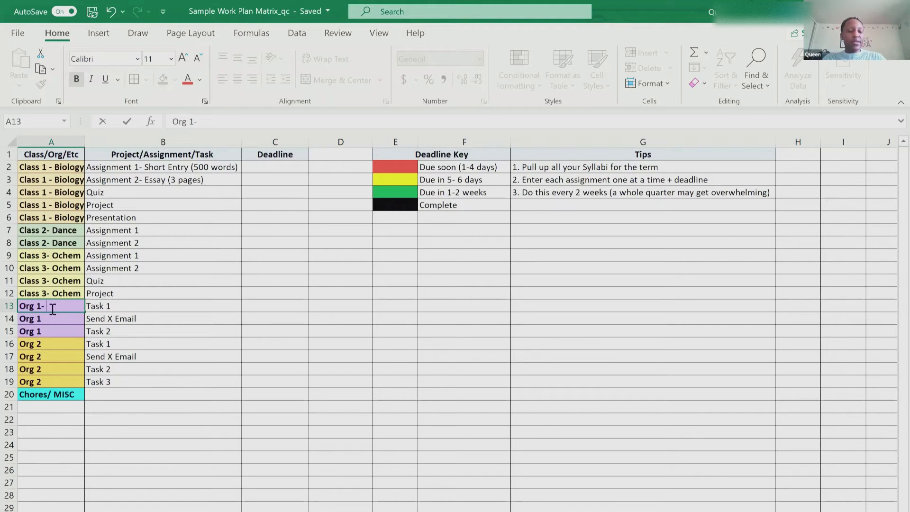
pyautogui.press('BackSpace')
pyautogui.click(59, 333)
pyautogui.click(70, 359)
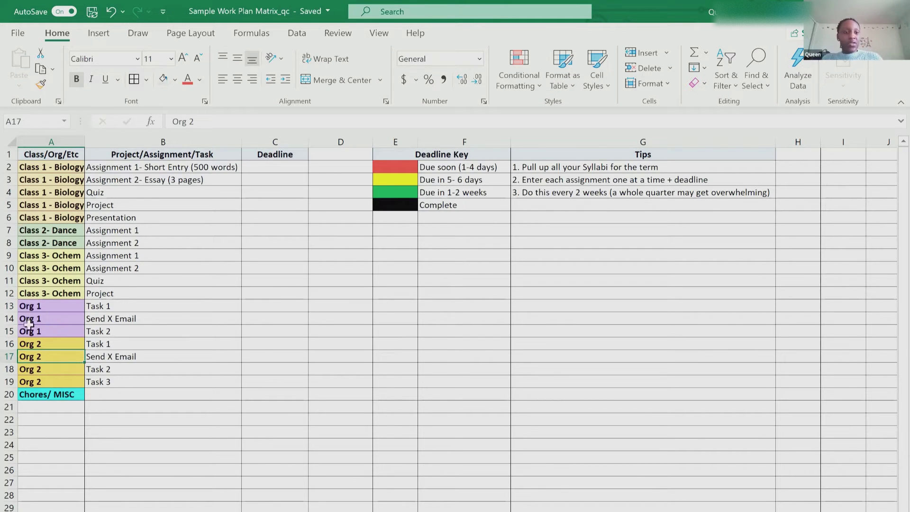
pyautogui.moveTo(38, 306); pyautogui.dragTo(34, 336)
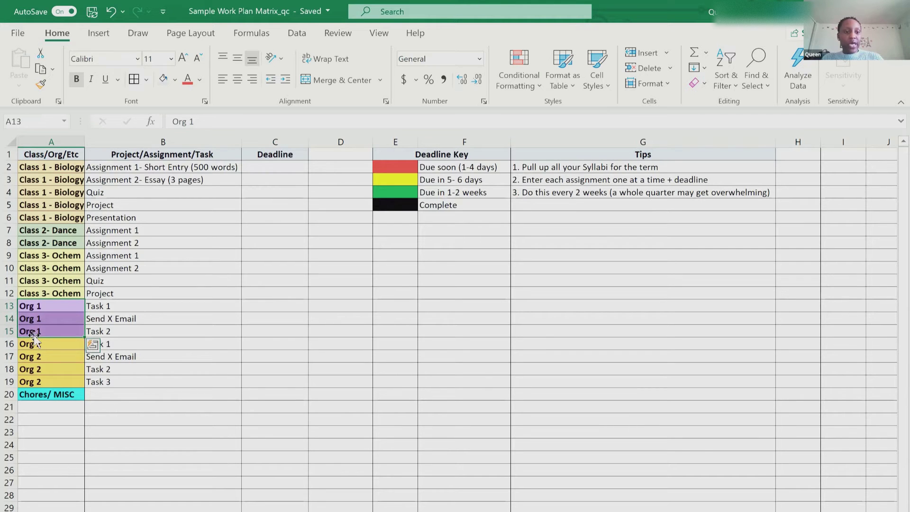
# - Label the Org 1 rows in A13:A15 as "Org 1- Secretary" and fit column A's width to its contents
pyautogui.doubleClick(59, 307)
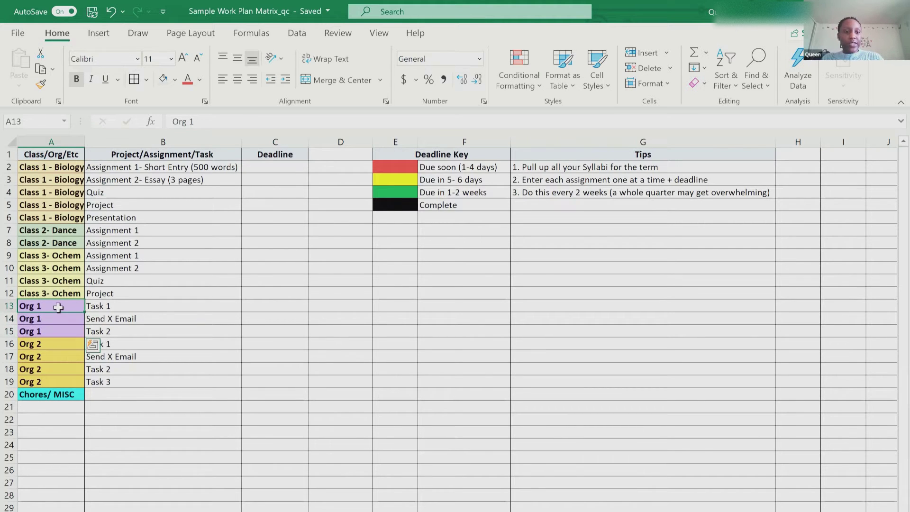
pyautogui.write('- Secretary')
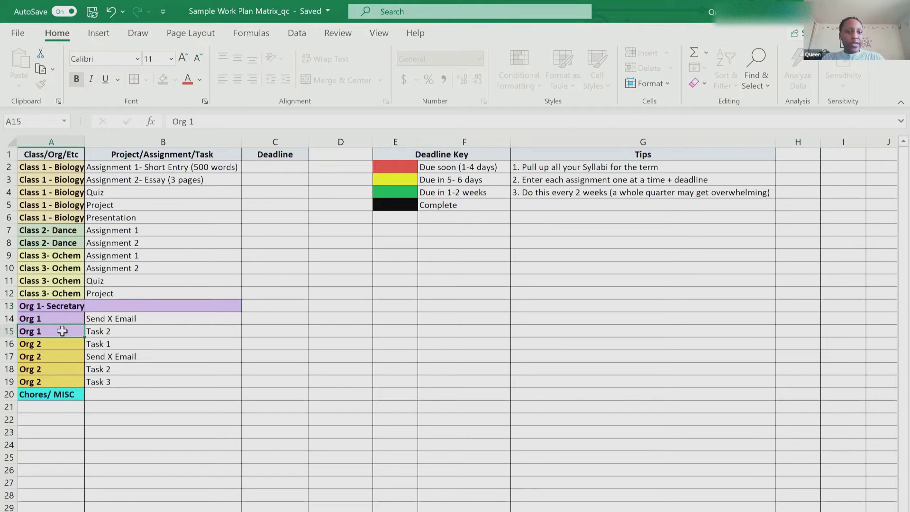
pyautogui.press('Return')
pyautogui.click(82, 308)
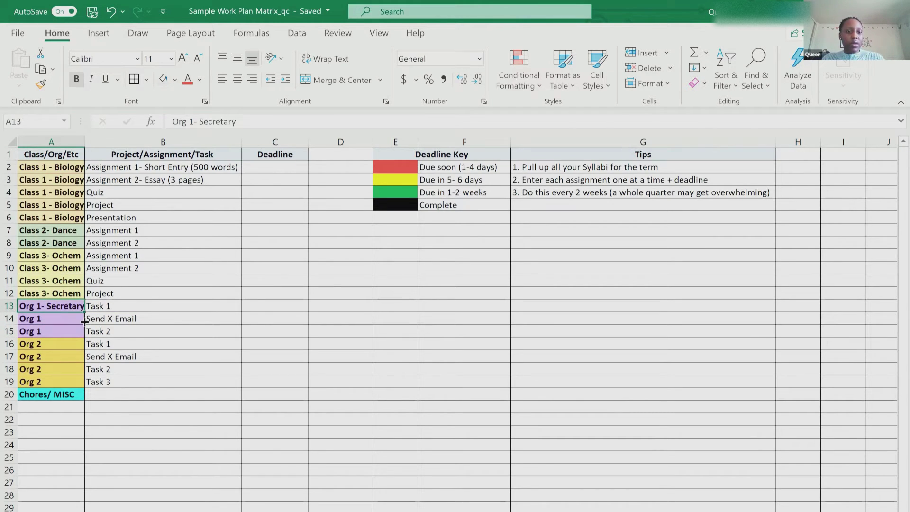
pyautogui.moveTo(84, 322); pyautogui.dragTo(77, 337)
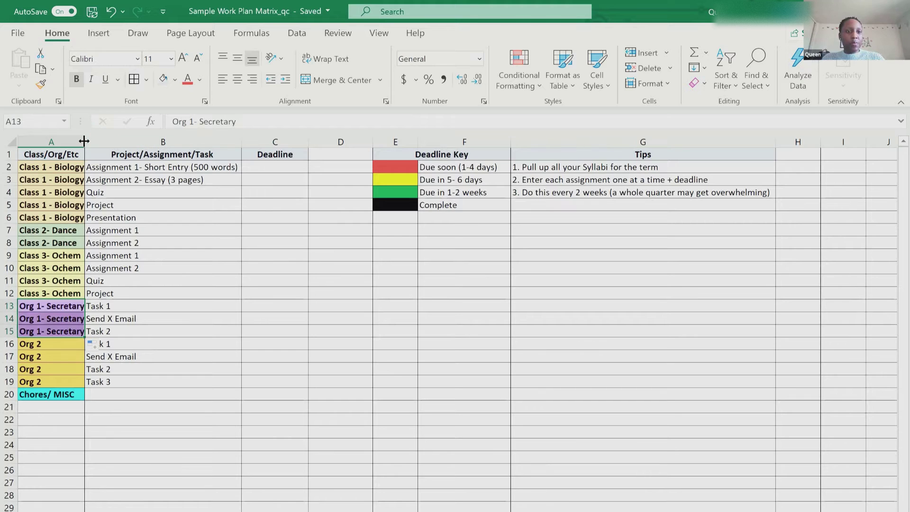
pyautogui.doubleClick(84, 141)
# - Change the Org 2 label in A16 to "Org 2- President" and fill it down through A19
pyautogui.doubleClick(58, 343)
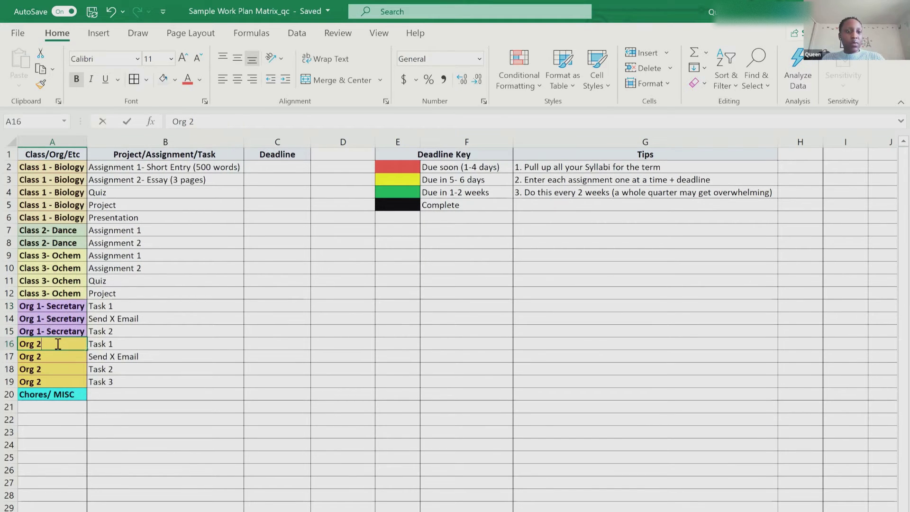
pyautogui.write('- Pres')
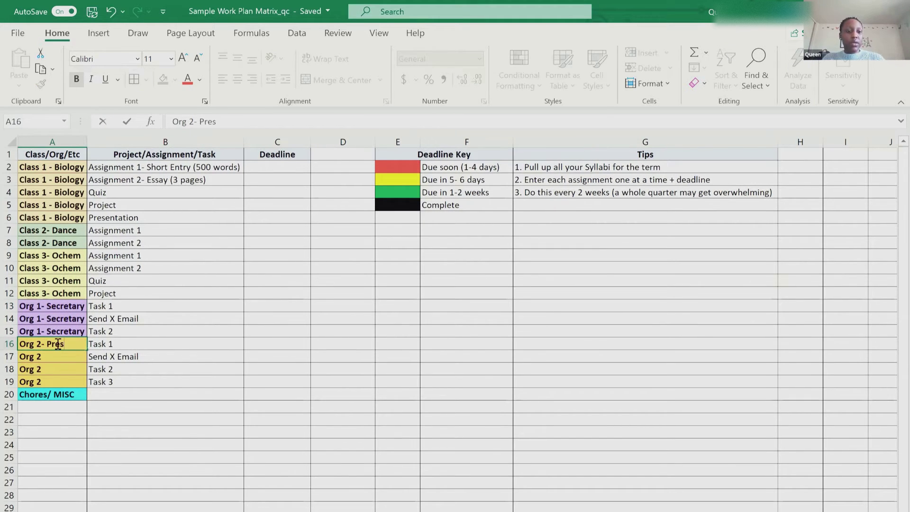
pyautogui.write('dien')
pyautogui.press('BackSpace')
pyautogui.press('BackSpace')
pyautogui.press('BackSpace')
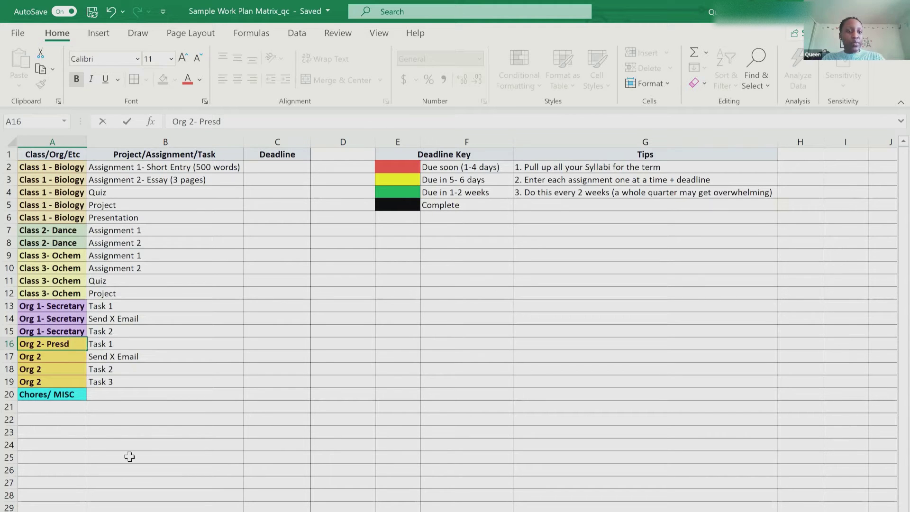
pyautogui.write('ident')
pyautogui.click(48, 382)
pyautogui.click(73, 344)
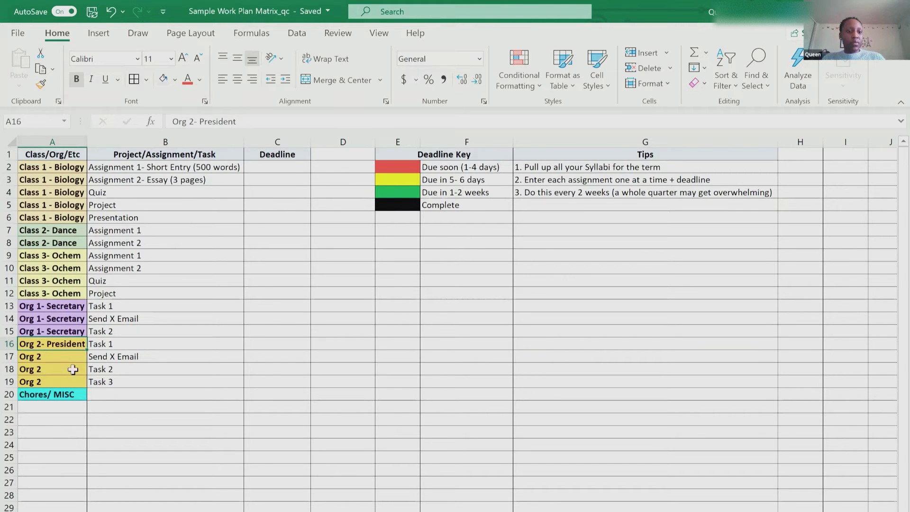
pyautogui.doubleClick(85, 354)
pyautogui.click(57, 405)
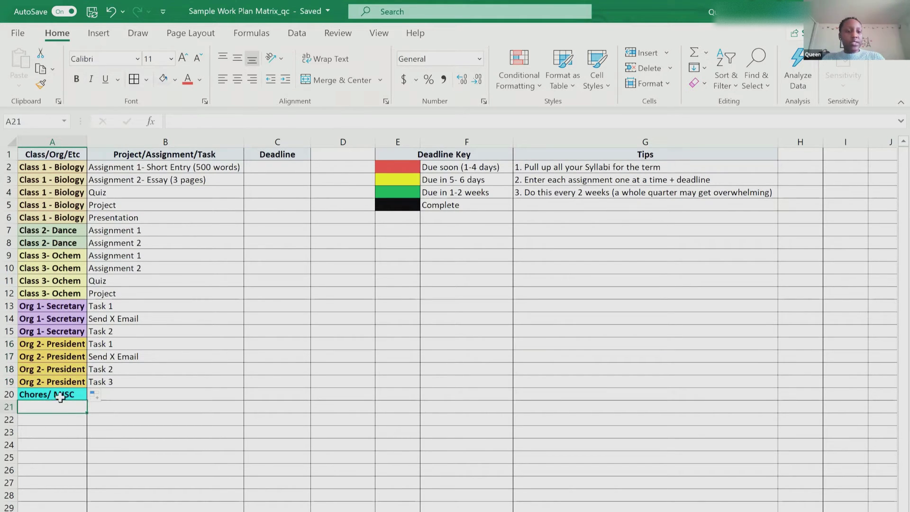
pyautogui.click(65, 395)
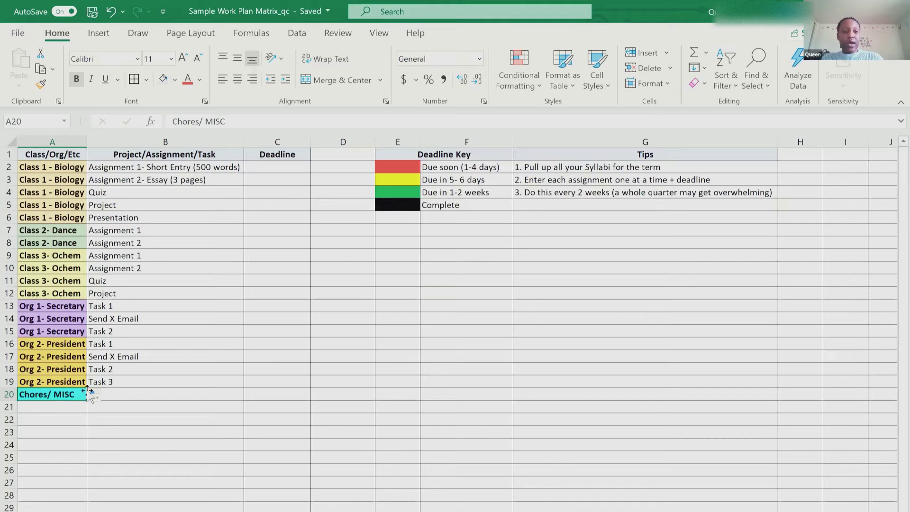
pyautogui.click(129, 399)
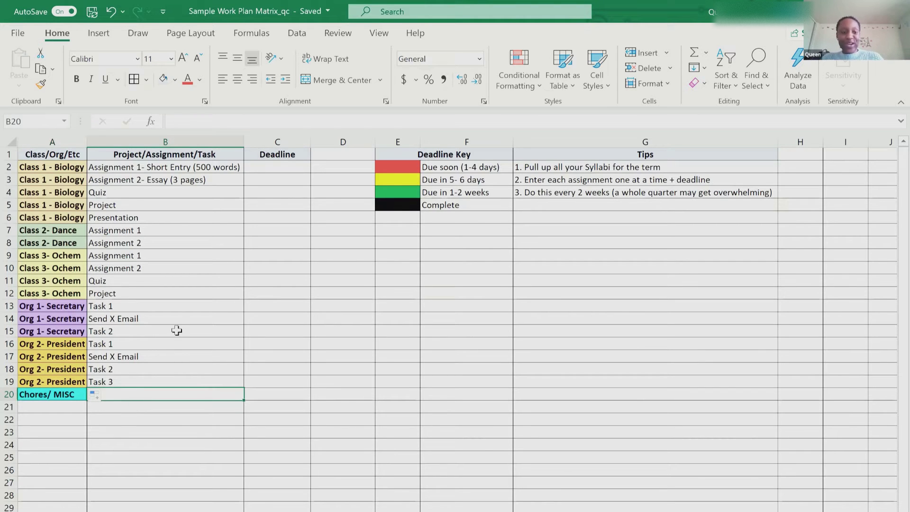
pyautogui.moveTo(49, 161); pyautogui.dragTo(50, 382)
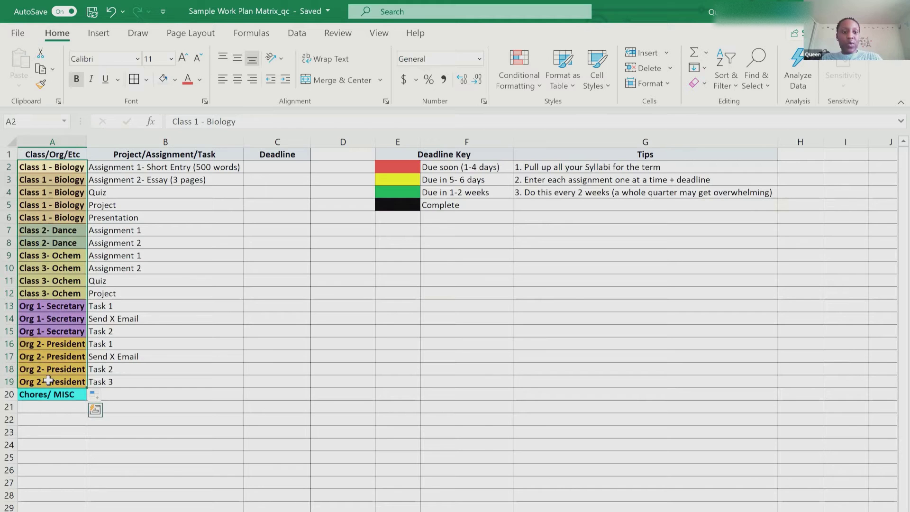
pyautogui.click(52, 394)
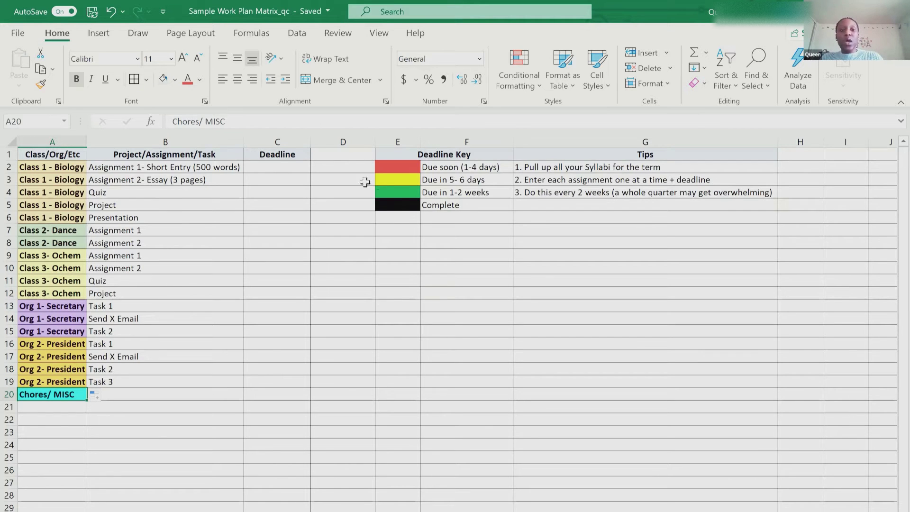
pyautogui.click(538, 168)
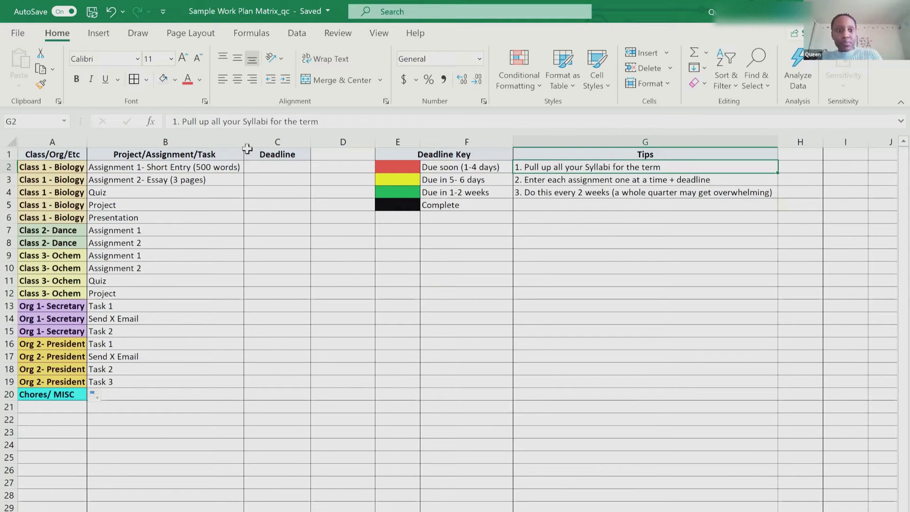
pyautogui.click(189, 168)
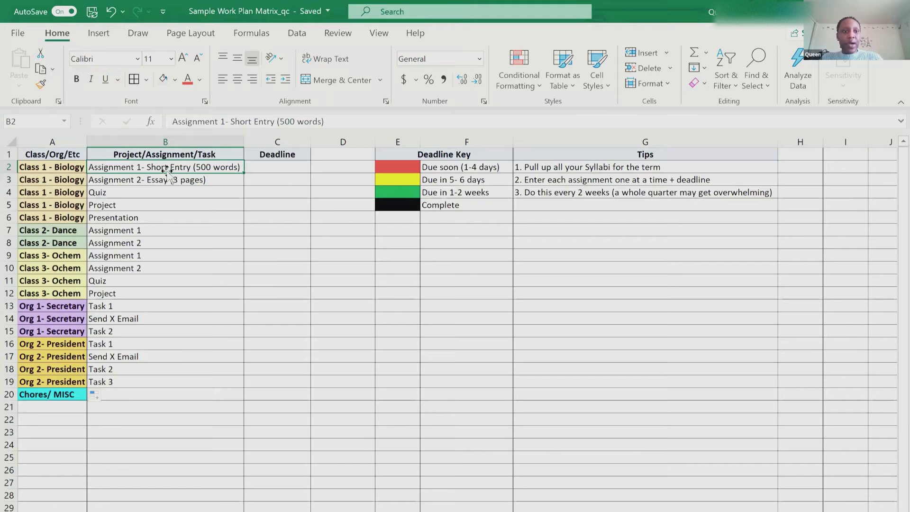
pyautogui.doubleClick(167, 168)
pyautogui.moveTo(147, 167); pyautogui.dragTo(237, 167)
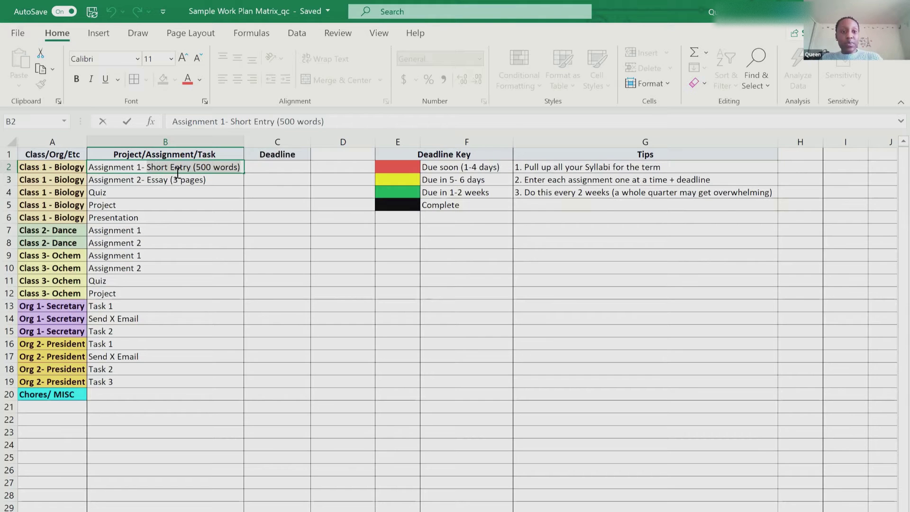
pyautogui.press('Escape')
# - Shorten the second Biology task in B3 to "Assignment 2" by removing its essay description
pyautogui.click(214, 181)
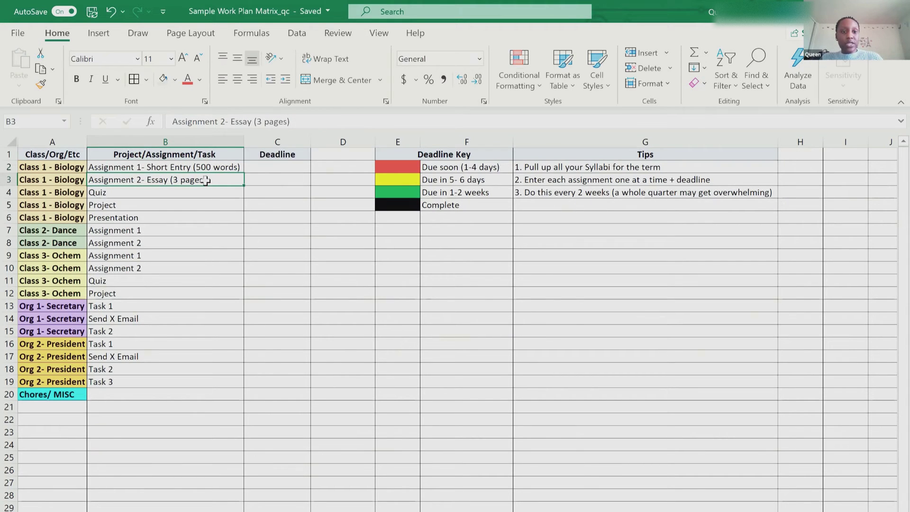
pyautogui.doubleClick(215, 181)
pyautogui.press('BackSpace')
pyautogui.press('BackSpace')
pyautogui.press('BackSpace')
pyautogui.press('BackSpace')
pyautogui.press('BackSpace')
pyautogui.press('BackSpace')
pyautogui.press('BackSpace')
pyautogui.press('BackSpace')
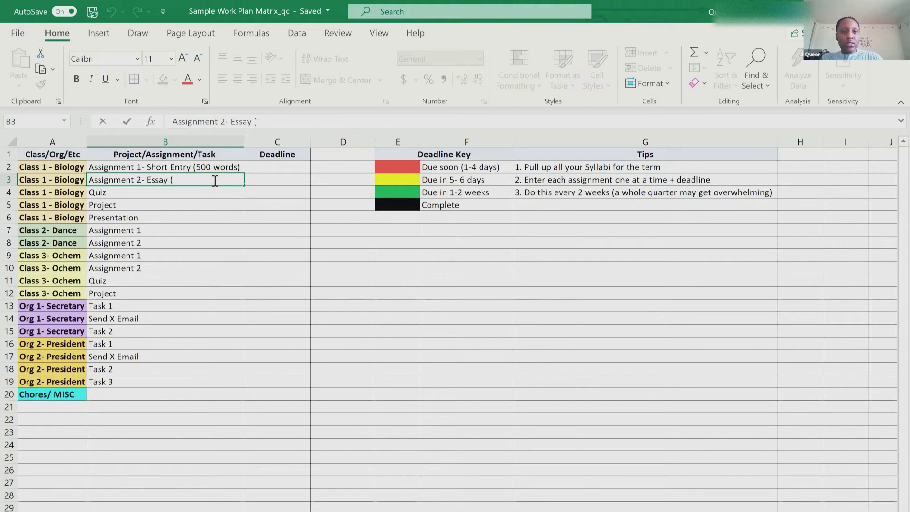
pyautogui.press('BackSpace')
# - Shorten the first Biology task in B2 to "Assignment 1" by removing its short entry description
pyautogui.click(233, 167)
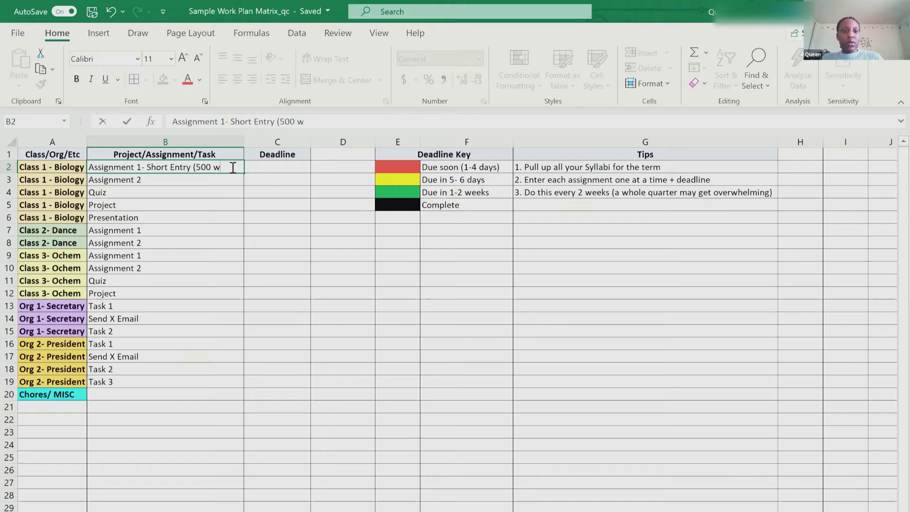
pyautogui.press('BackSpace')
pyautogui.press('BackSpace')
pyautogui.press('BackSpace')
pyautogui.press('BackSpace')
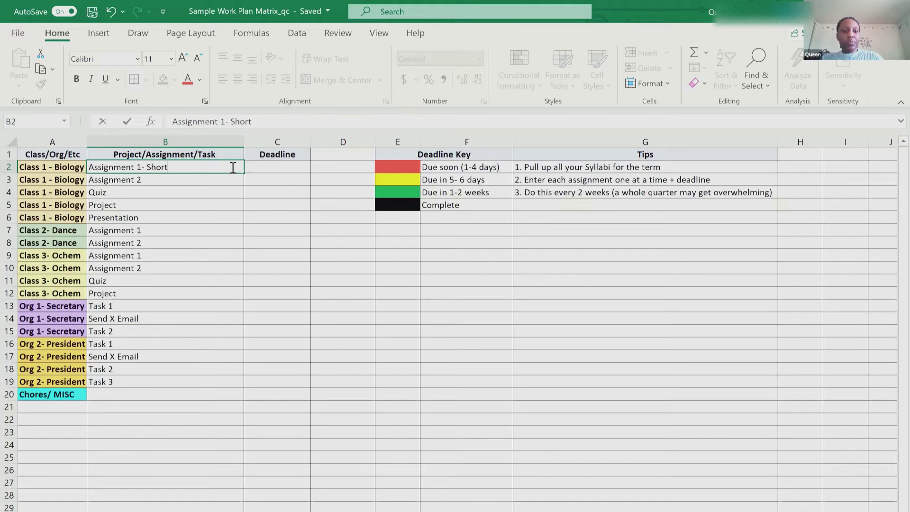
pyautogui.press('BackSpace')
pyautogui.press('BackSpace')
pyautogui.press('BackSpace')
pyautogui.click(237, 204)
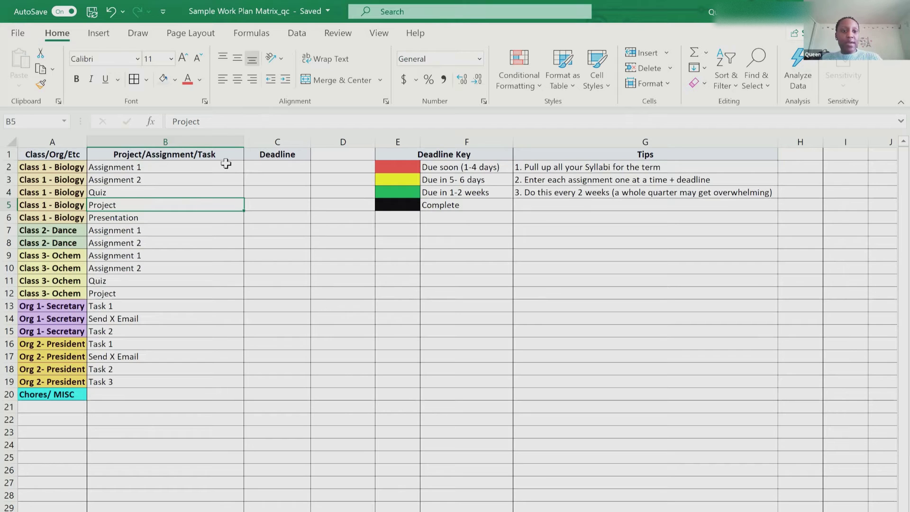
# - Review the assignment, quiz, project and task entries in column B for each class and organization
pyautogui.click(150, 167)
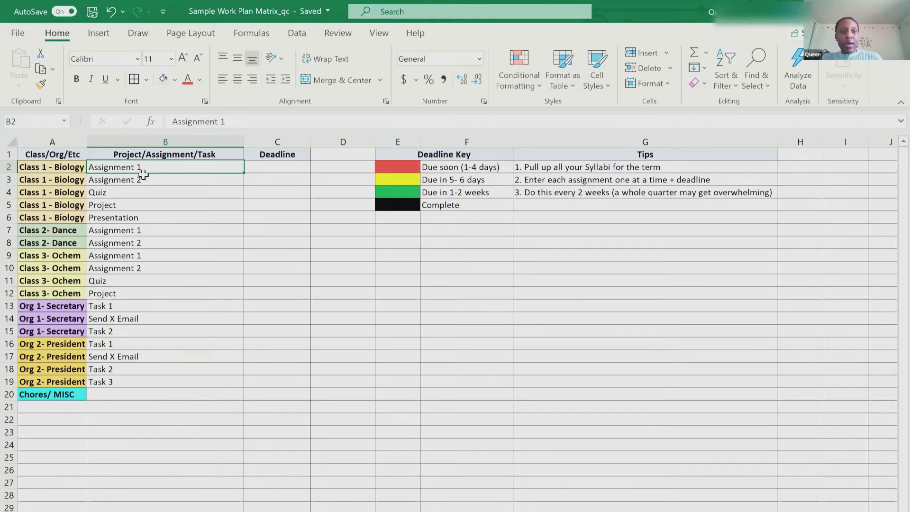
pyautogui.click(131, 190)
pyautogui.click(133, 207)
pyautogui.click(133, 219)
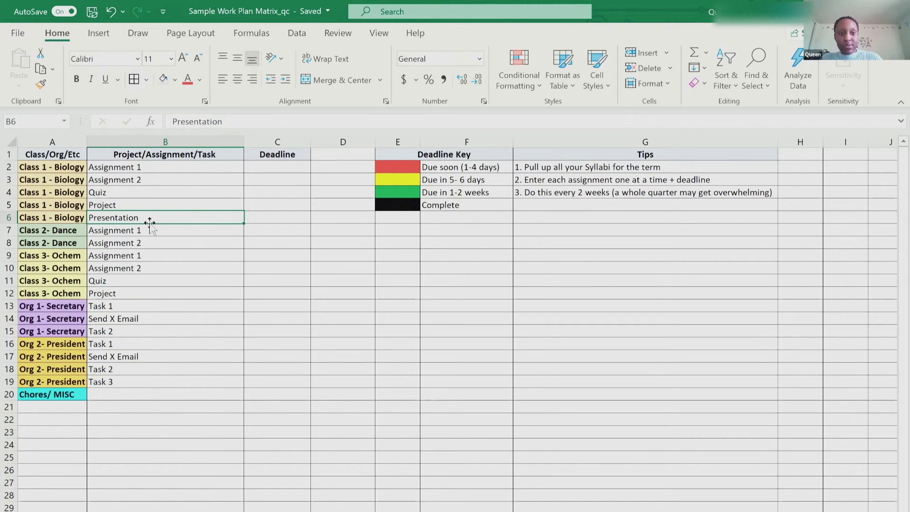
pyautogui.click(139, 232)
pyautogui.click(138, 242)
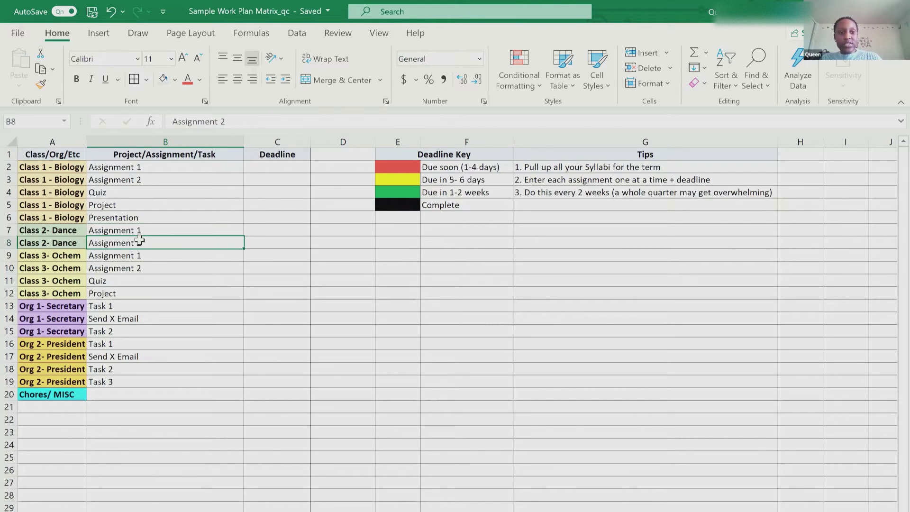
pyautogui.click(123, 257)
pyautogui.click(145, 266)
pyautogui.click(129, 282)
pyautogui.click(128, 294)
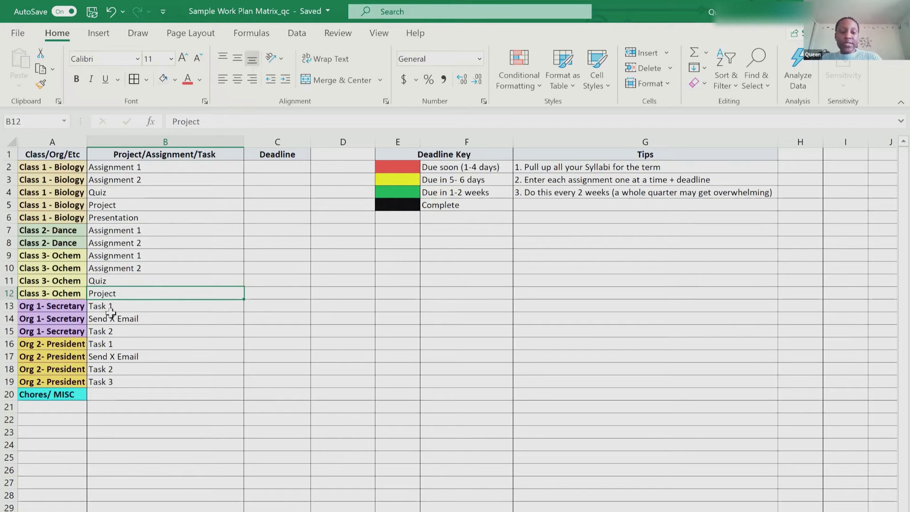
pyautogui.click(133, 305)
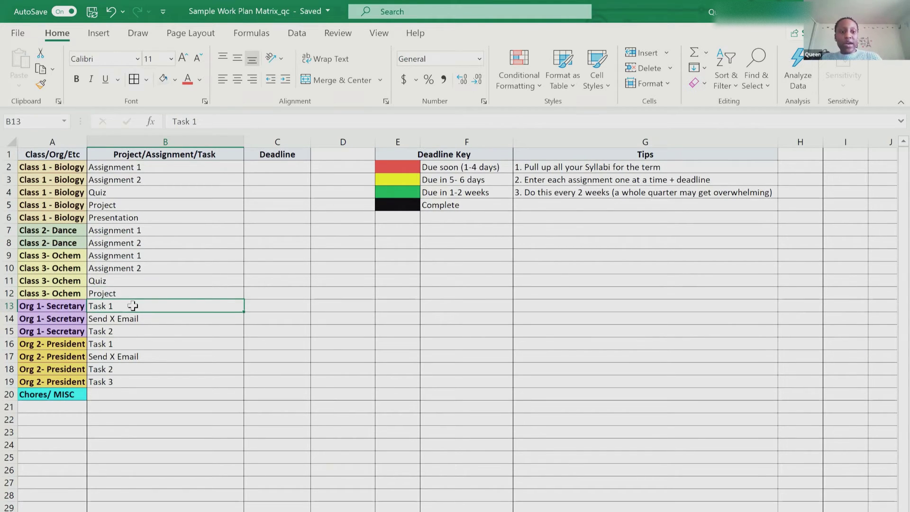
pyautogui.click(134, 320)
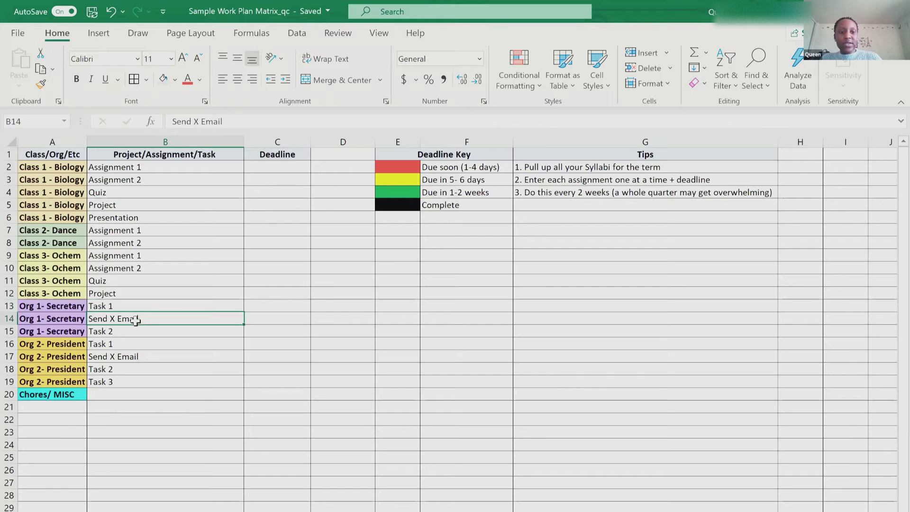
pyautogui.click(113, 368)
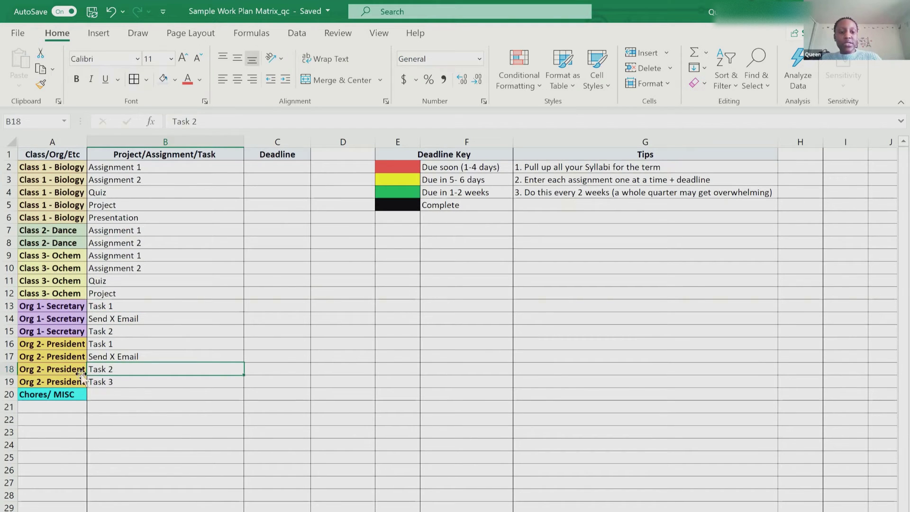
pyautogui.click(142, 357)
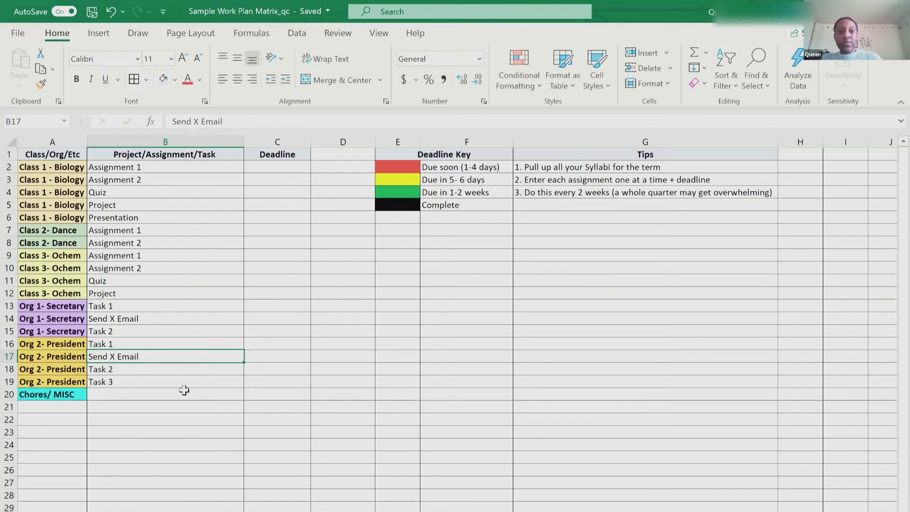
# - Enter the Biology deadlines 2/20/2021 for Assignment 1 in C2 and 2/28/2021 for Assignment 2 in C3
pyautogui.click(276, 169)
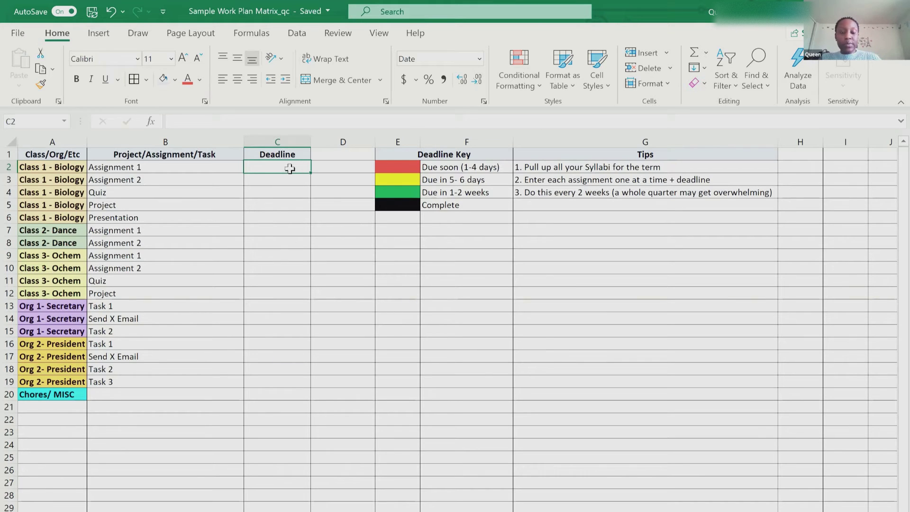
pyautogui.write('2/')
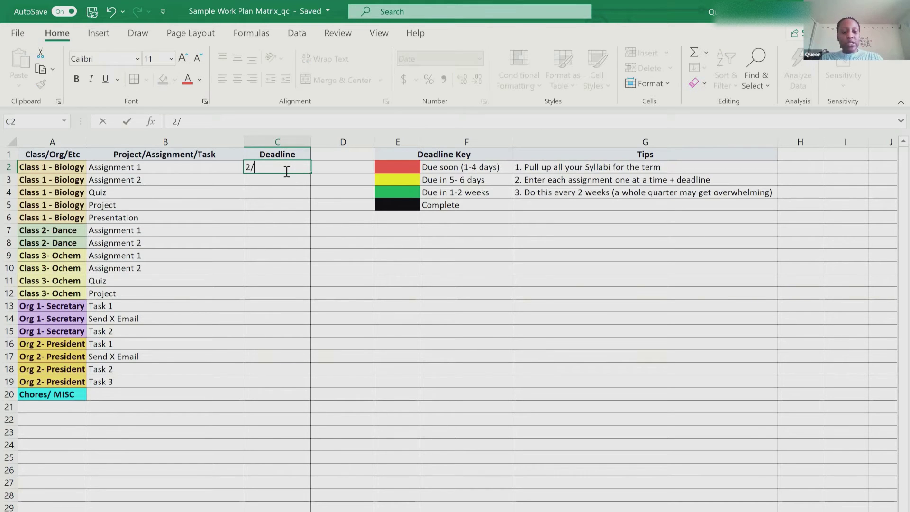
pyautogui.write('20/202')
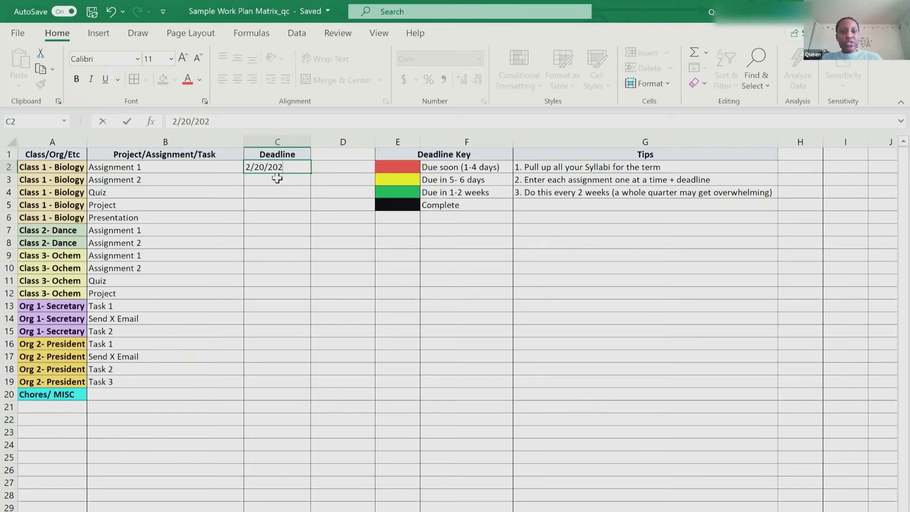
pyautogui.click(277, 178)
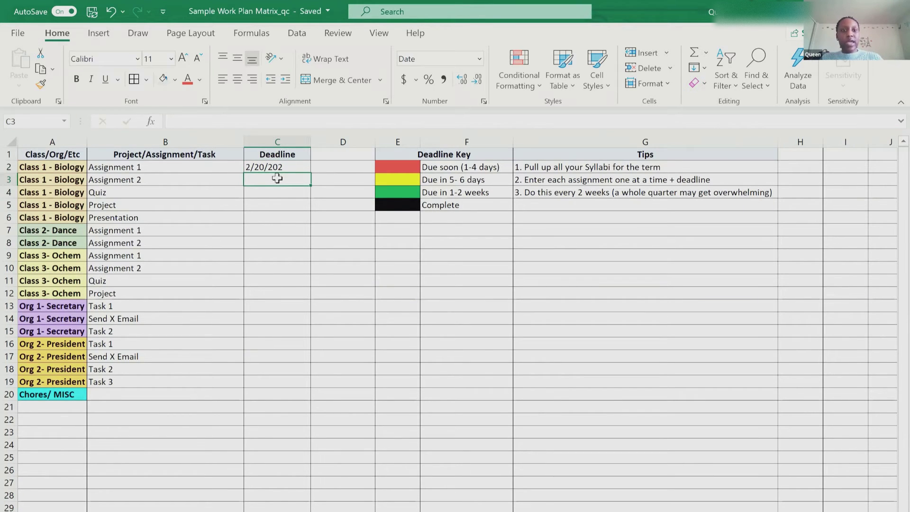
pyautogui.write('2/28/2021')
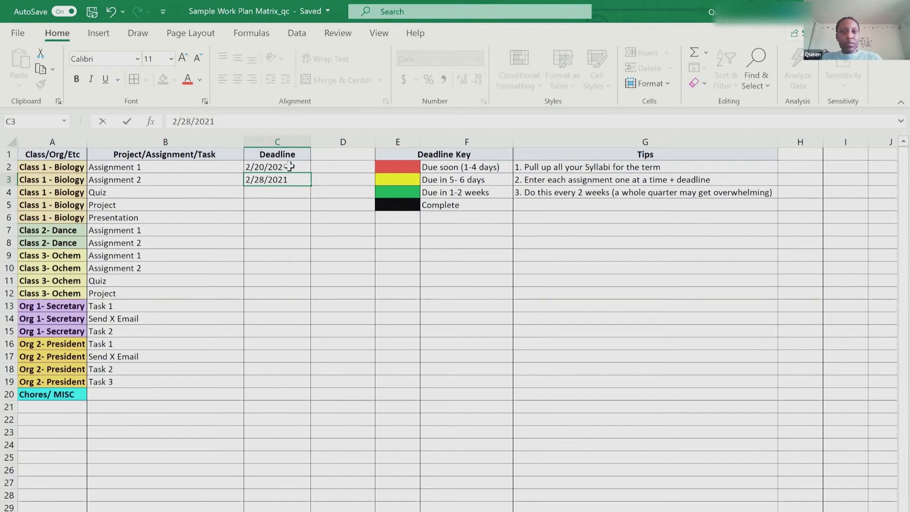
pyautogui.click(290, 166)
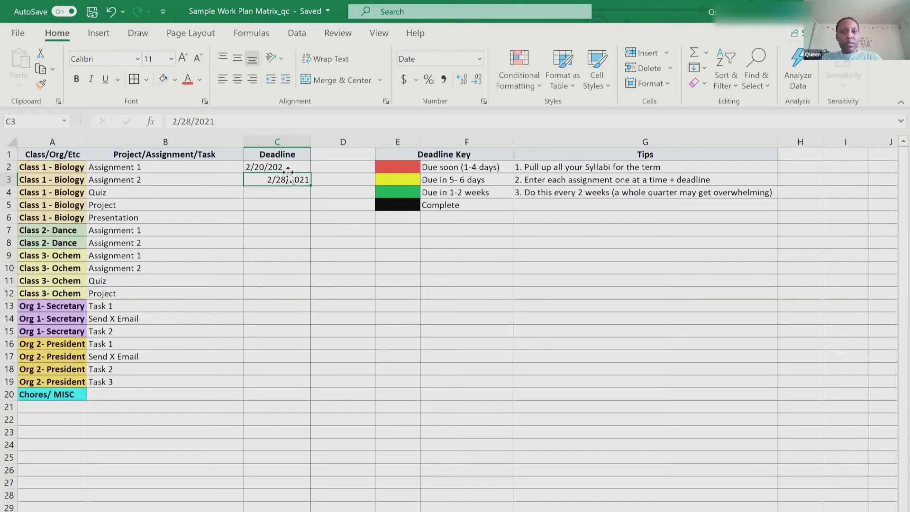
pyautogui.doubleClick(290, 168)
pyautogui.doubleClick(290, 168)
pyautogui.click(287, 180)
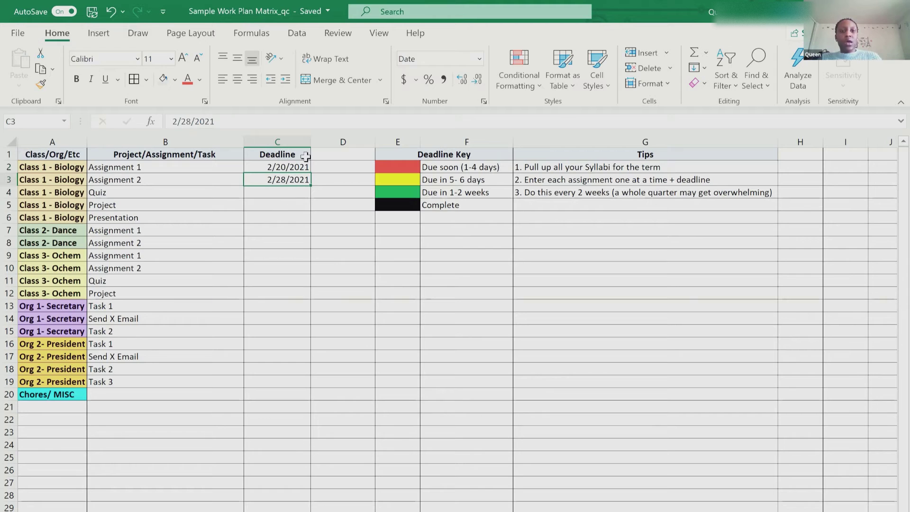
# - Examine the Deadline column and compare it with the red, yellow, green and black entries of the Deadline Key
pyautogui.click(291, 165)
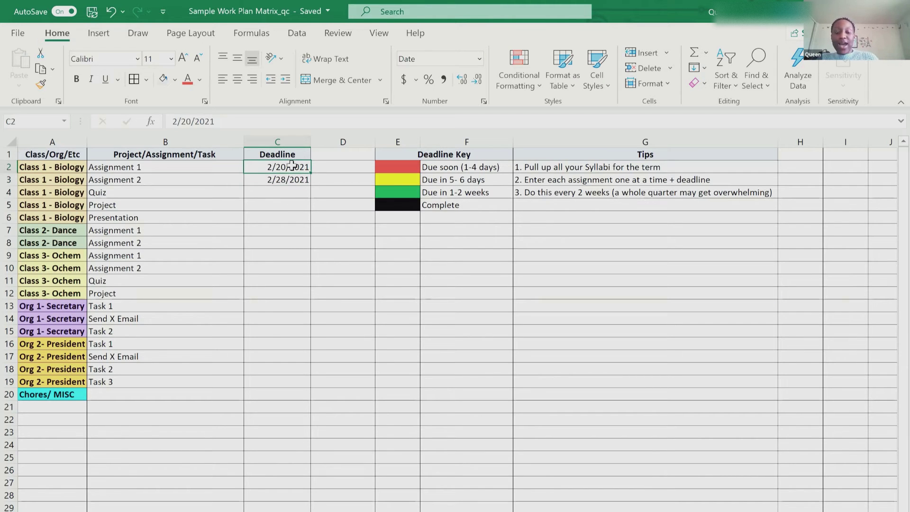
pyautogui.click(343, 330)
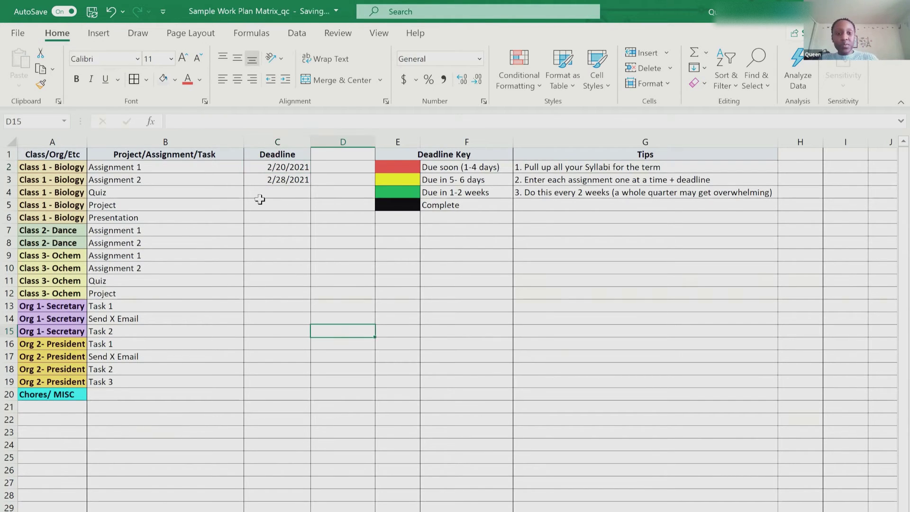
pyautogui.moveTo(278, 169); pyautogui.dragTo(260, 406)
pyautogui.click(318, 241)
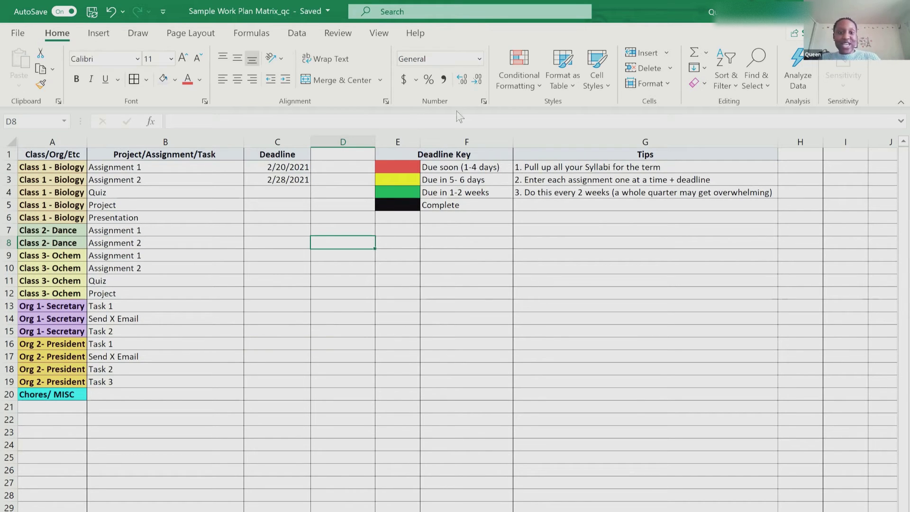
pyautogui.click(398, 193)
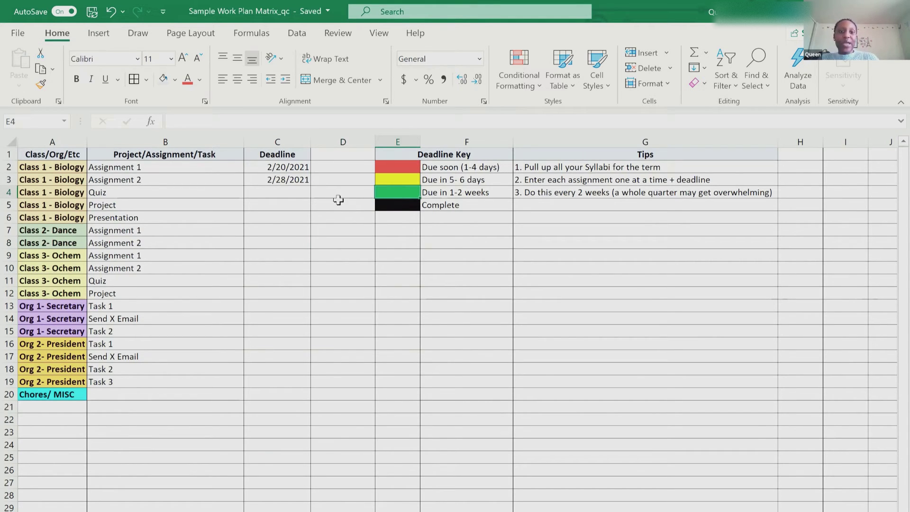
pyautogui.click(288, 168)
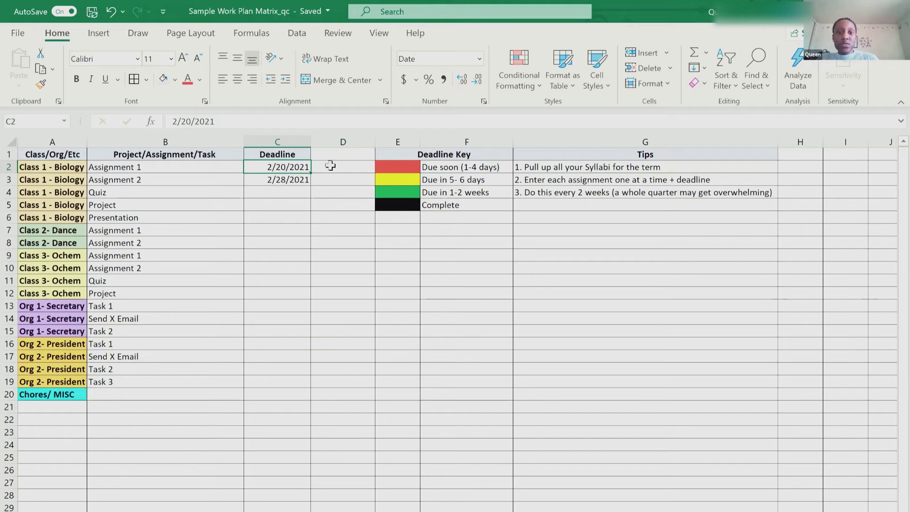
pyautogui.click(433, 169)
pyautogui.click(400, 169)
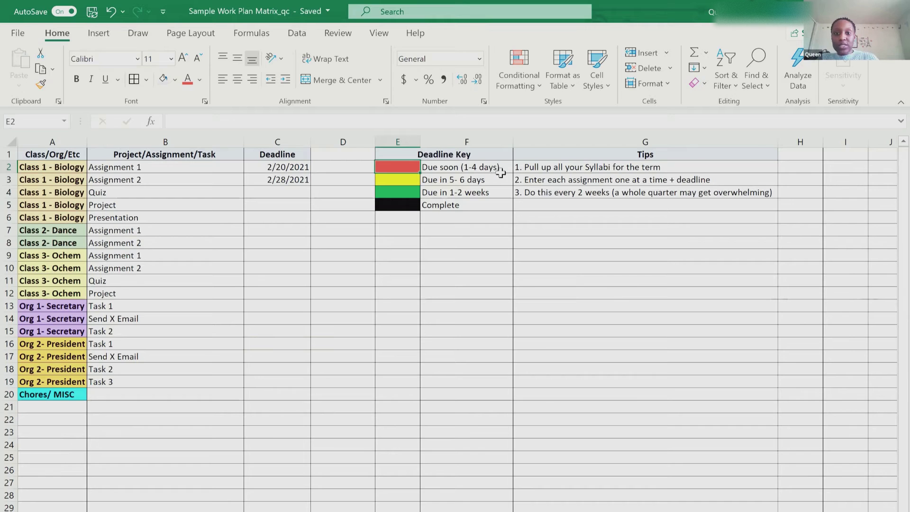
pyautogui.click(396, 183)
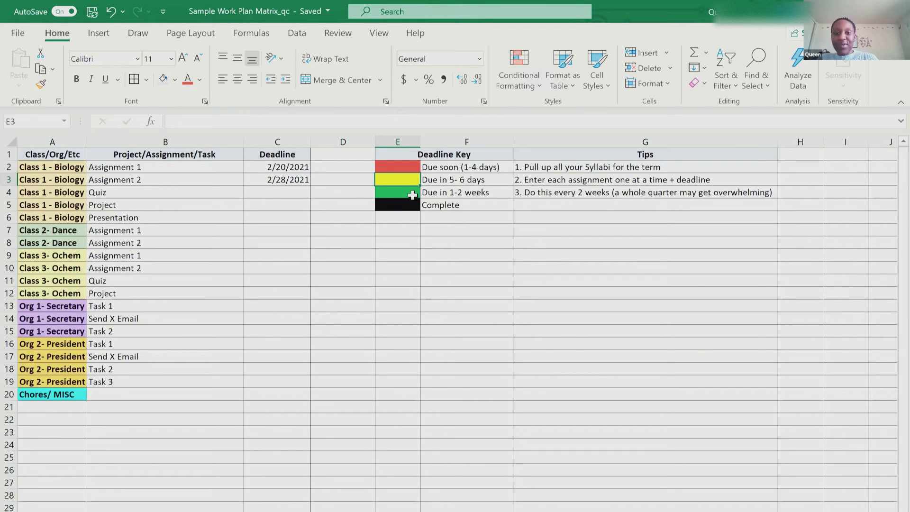
pyautogui.click(412, 195)
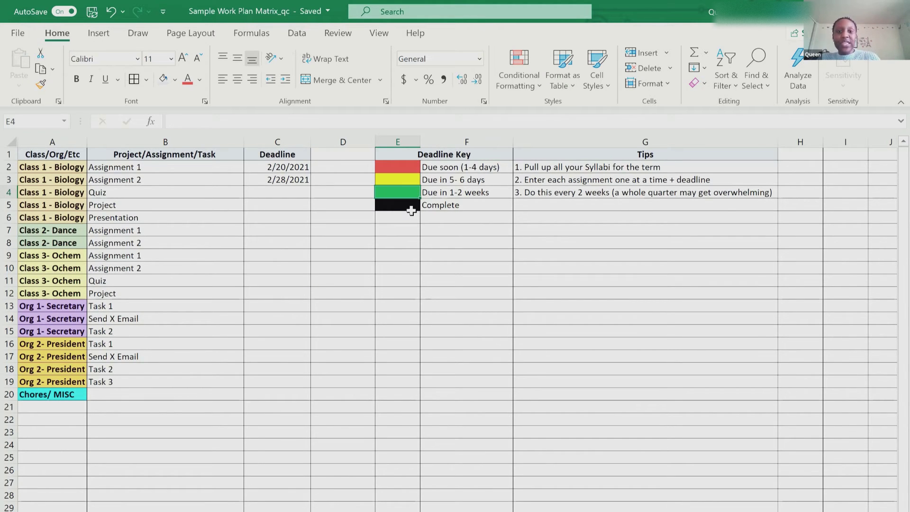
pyautogui.click(412, 211)
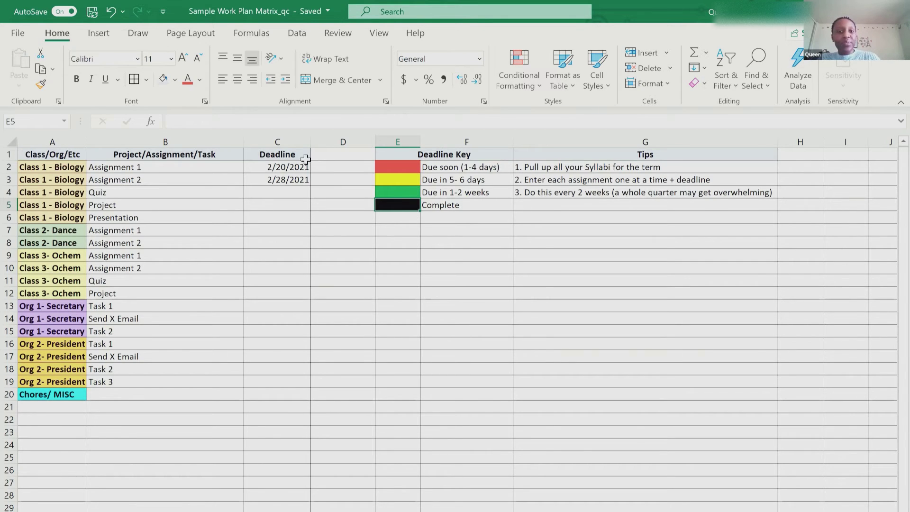
# - Fill the Biology Assignment 1 deadline in C2 with the red "Due soon" color, and select the Assignment 2 deadline in C3
pyautogui.click(293, 168)
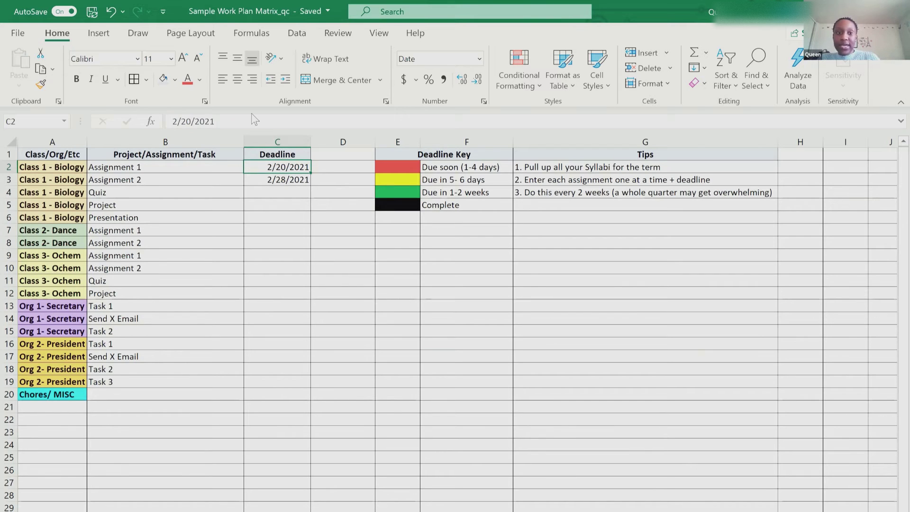
pyautogui.click(176, 79)
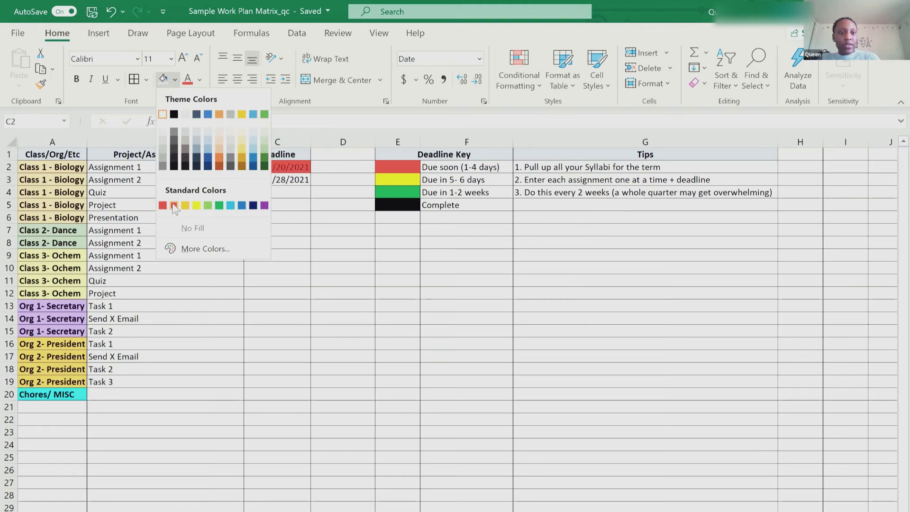
pyautogui.click(294, 186)
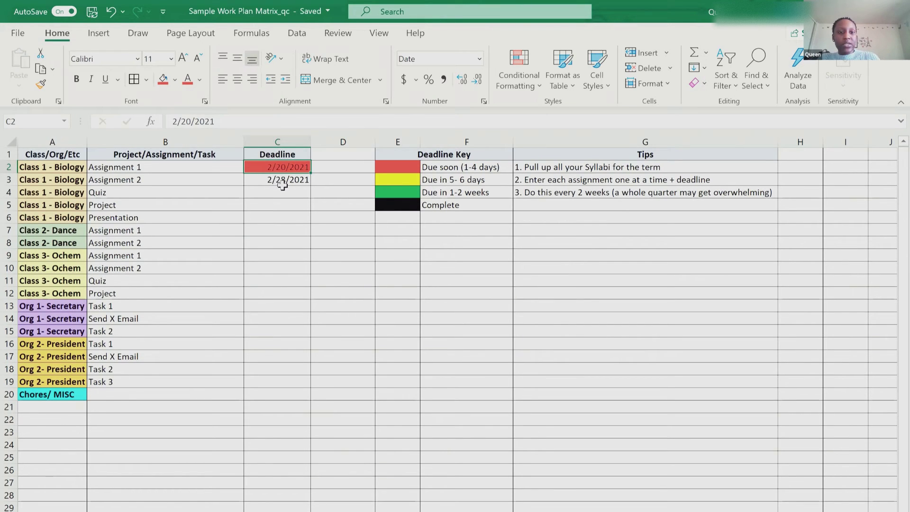
pyautogui.click(293, 181)
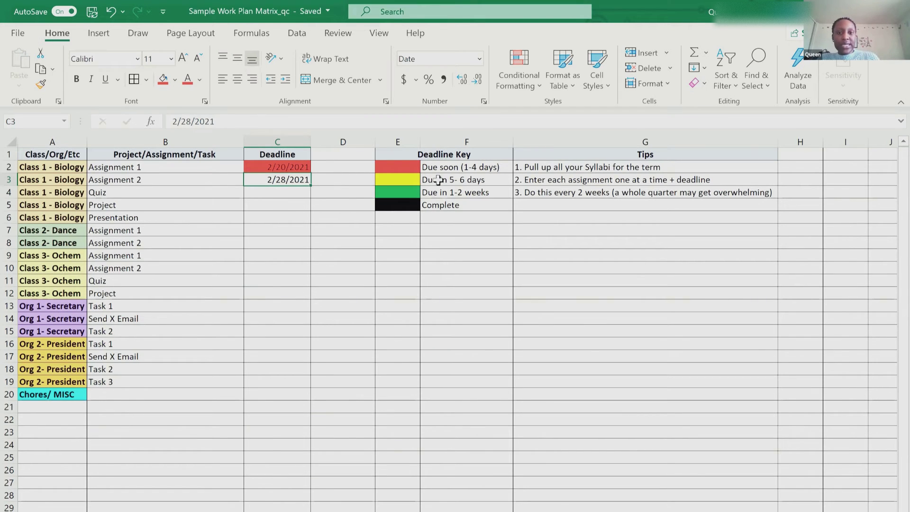
# - Fill the Biology Assignment 2 deadline in C3 with the green "Due in 1-2 weeks" color from the Deadline Key
pyautogui.click(424, 203)
pyautogui.click(410, 192)
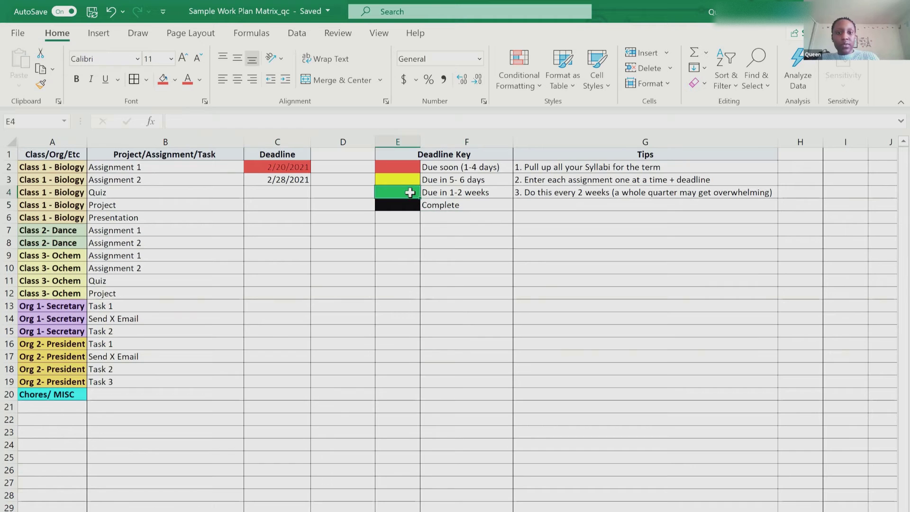
pyautogui.click(291, 183)
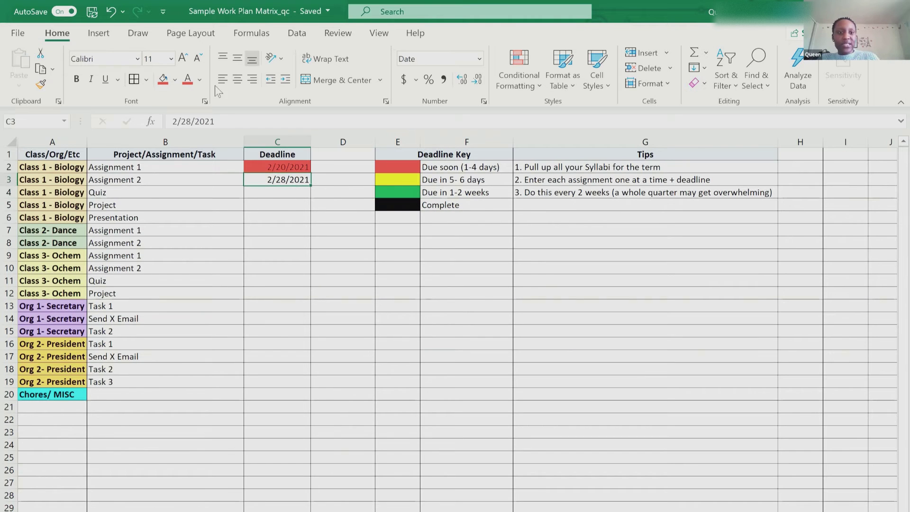
pyautogui.click(174, 82)
pyautogui.click(219, 204)
pyautogui.click(314, 321)
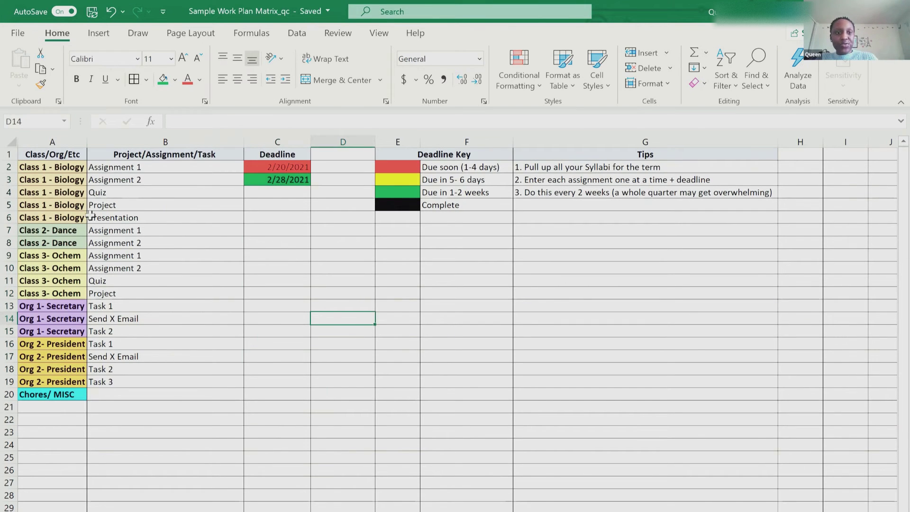
pyautogui.click(28, 155)
pyautogui.moveTo(208, 185); pyautogui.dragTo(294, 424)
pyautogui.click(375, 358)
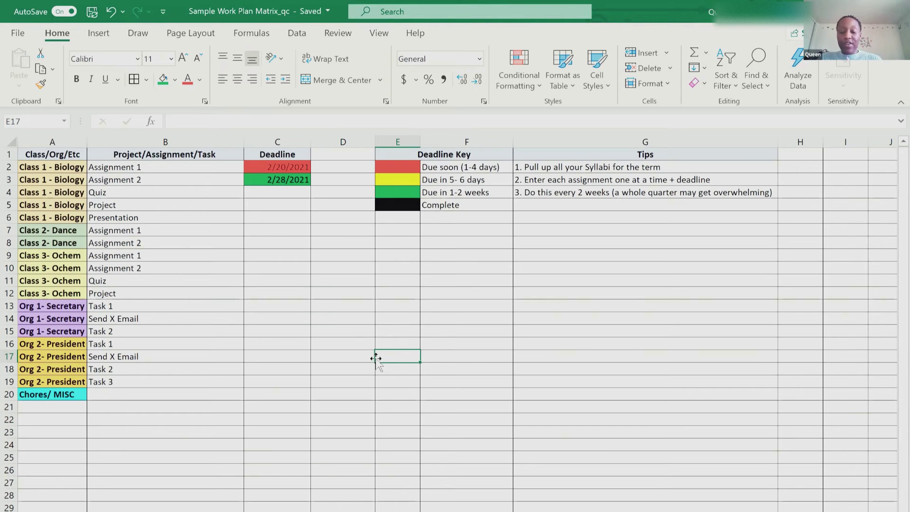
# - Mark Biology Assignment 1 as complete by filling its deadline cell C2 with black
pyautogui.click(279, 165)
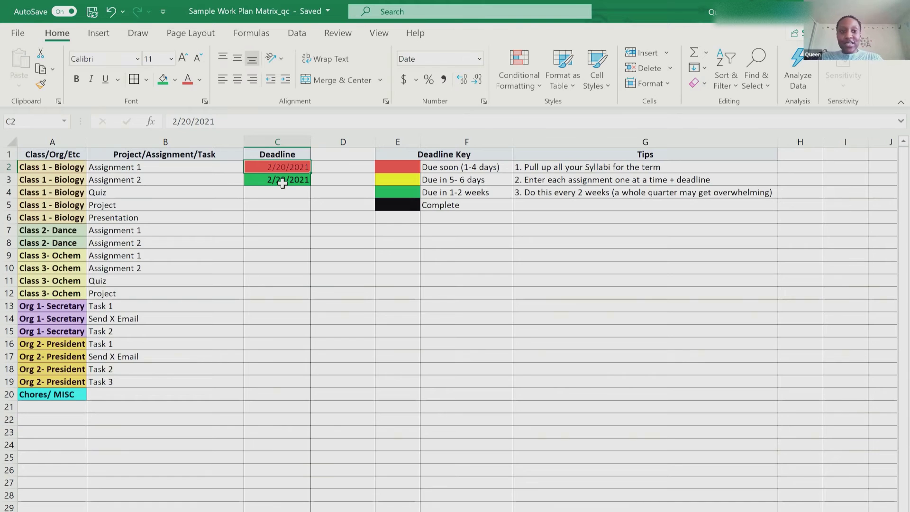
pyautogui.click(289, 178)
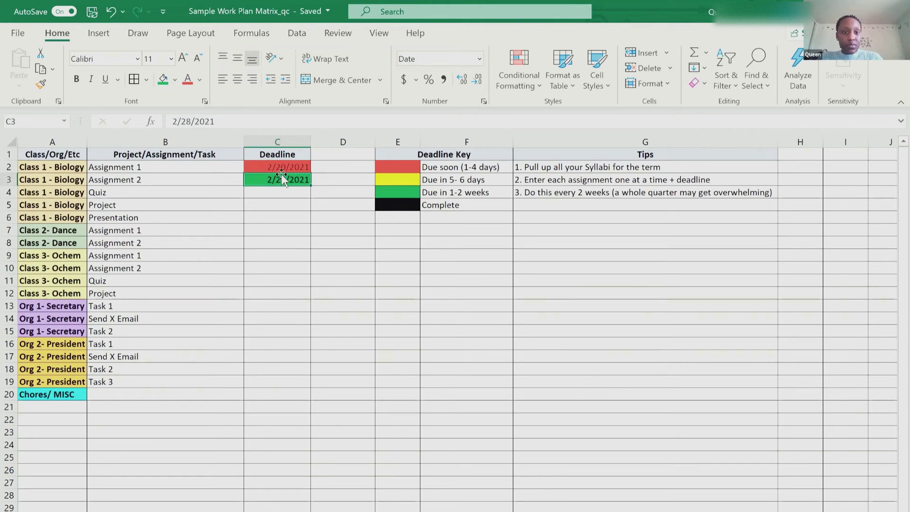
pyautogui.click(283, 167)
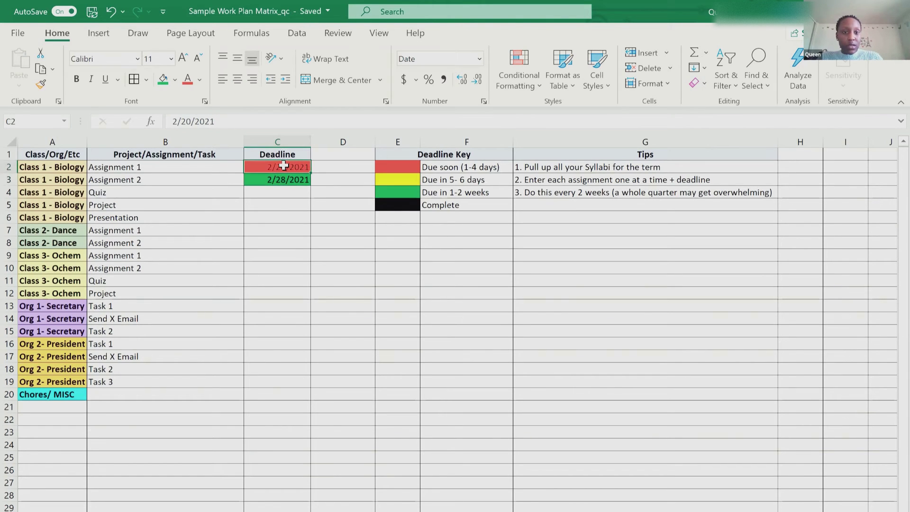
pyautogui.click(174, 80)
pyautogui.click(177, 107)
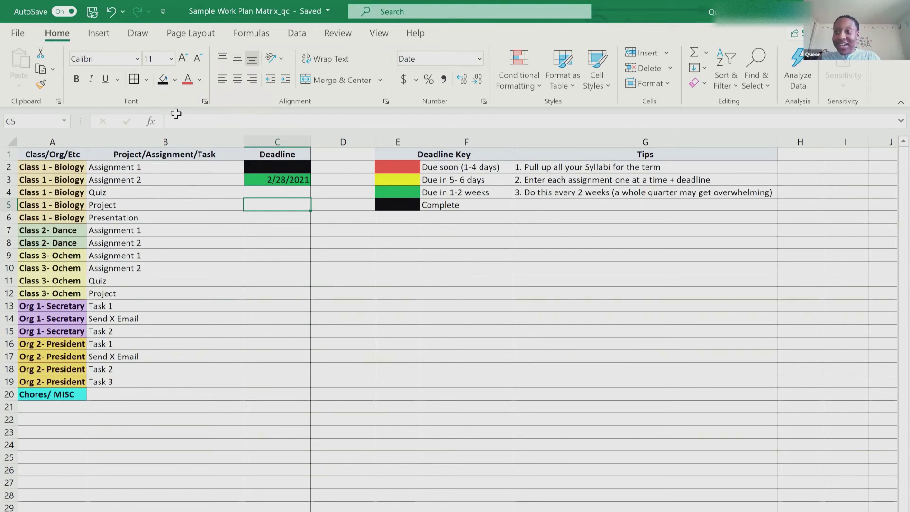
# - Apply the black "Complete" fill to the Biology Assignment 2 deadline in C3, and select the red key cell E2
pyautogui.click(276, 181)
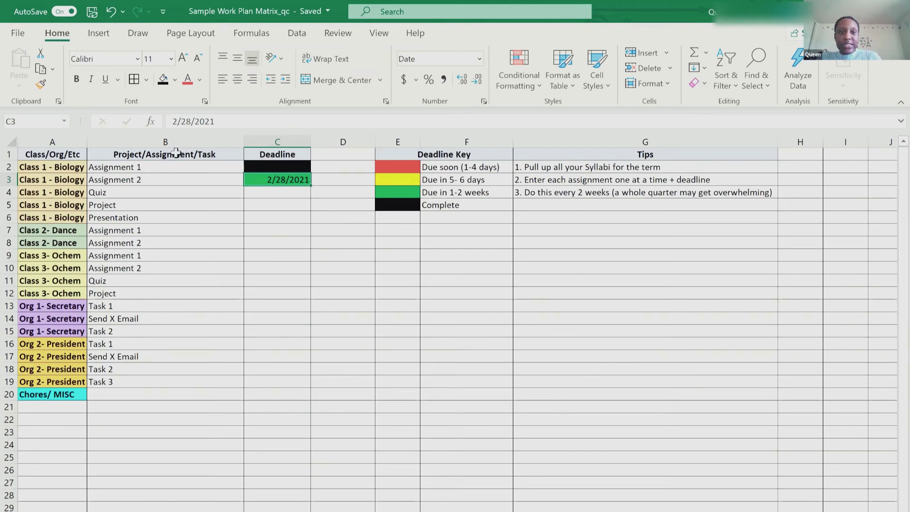
pyautogui.click(163, 78)
pyautogui.click(283, 191)
pyautogui.click(287, 220)
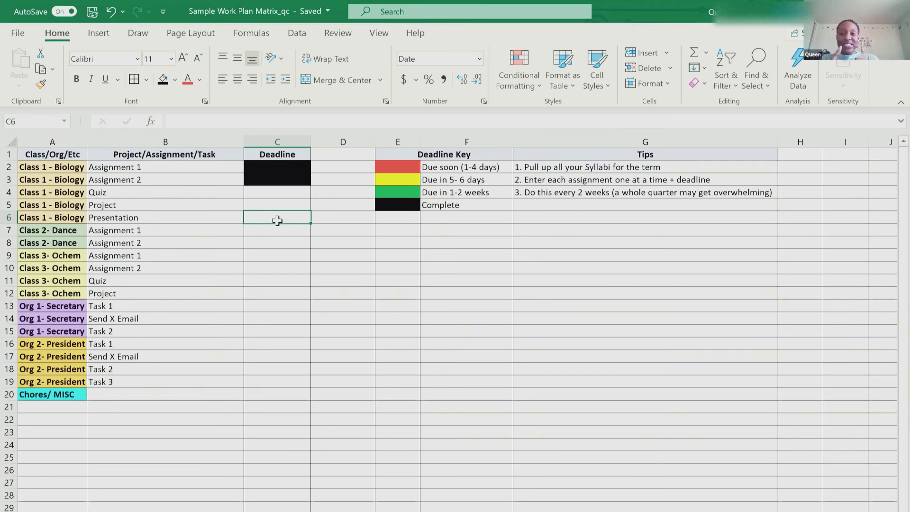
pyautogui.click(404, 170)
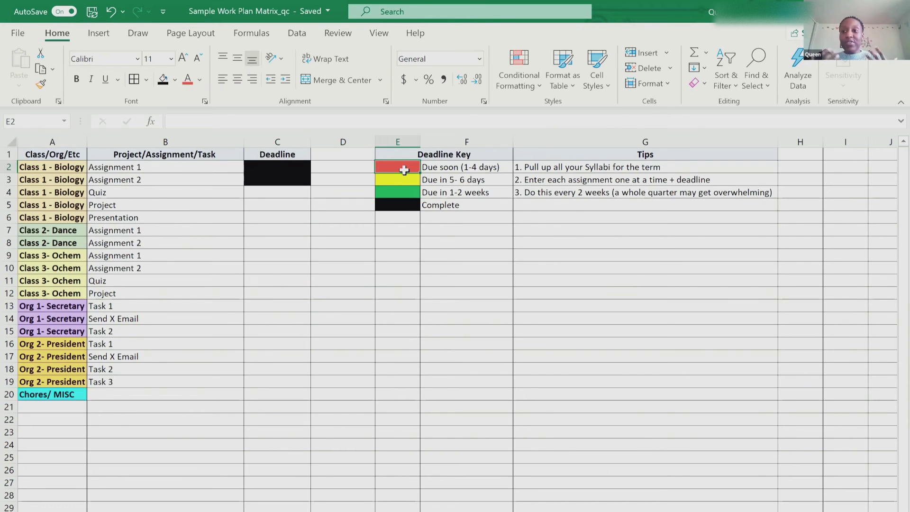